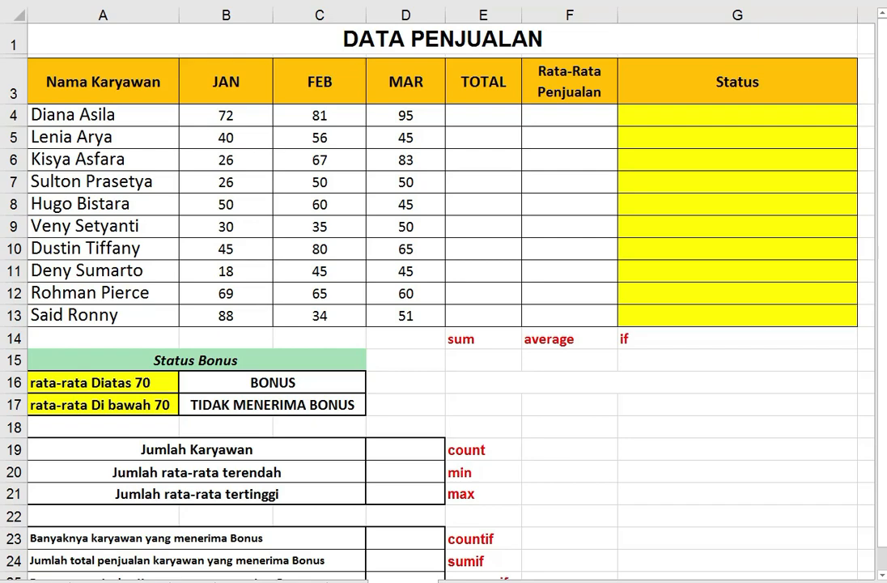
# Examine the sales table's headers, the function labels in row 14, and the summary rows with their function labels in rows 19 to 25.
pyautogui.click(460, 345)
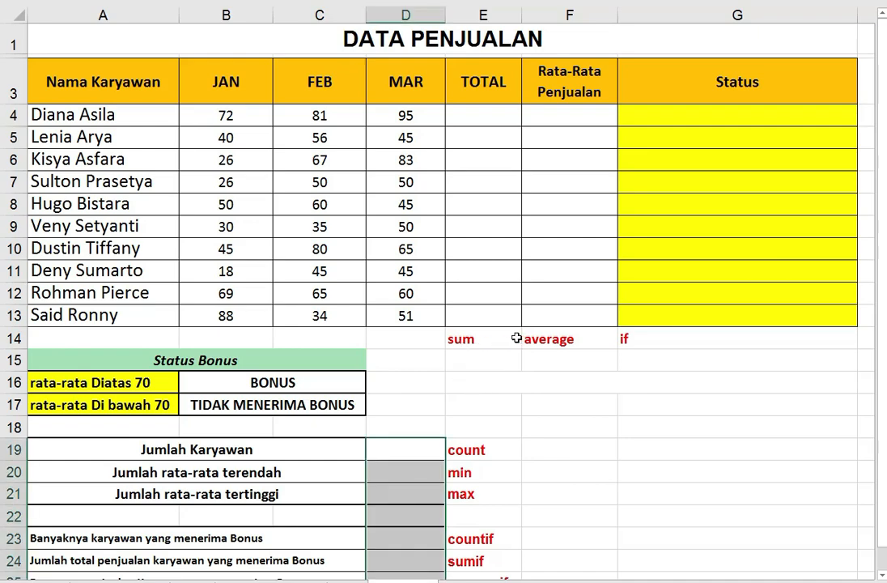
pyautogui.click(473, 339)
pyautogui.click(464, 100)
pyautogui.click(623, 90)
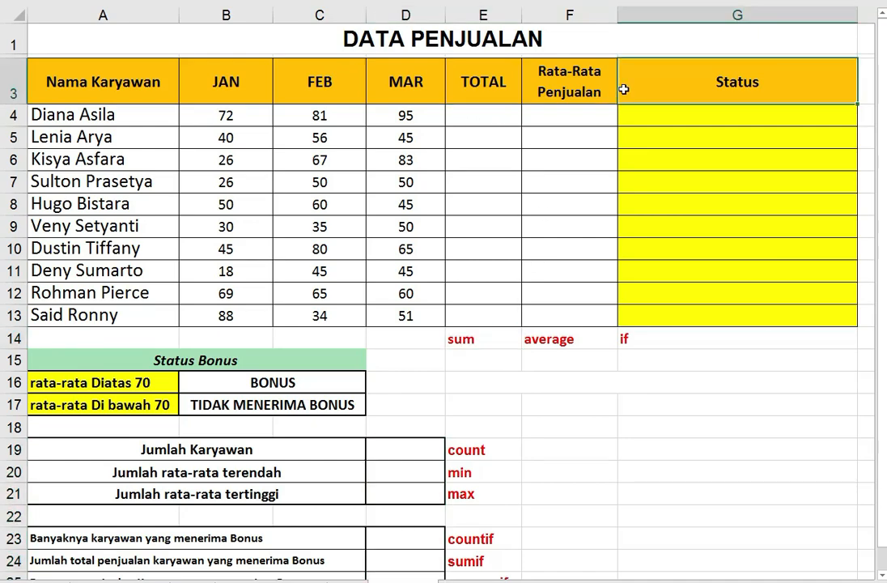
pyautogui.scroll(-1, 414, 397)
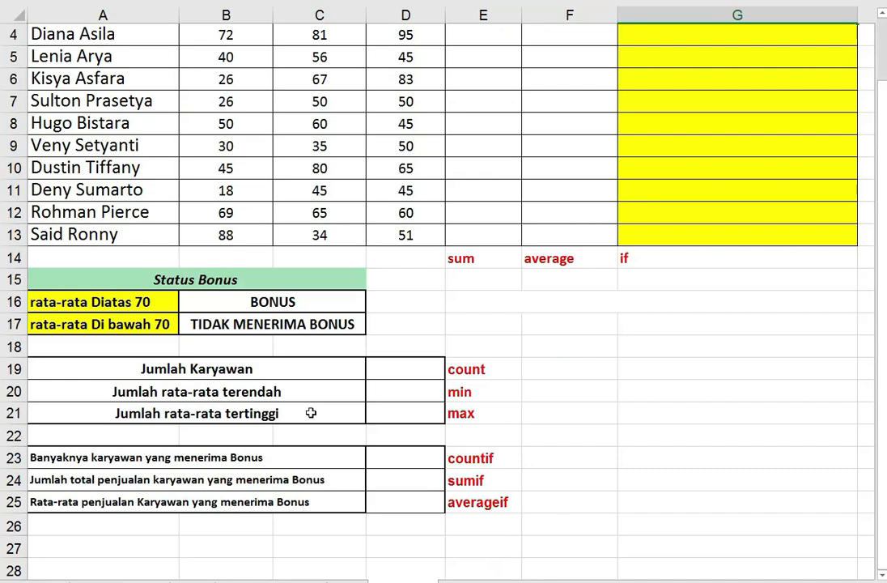
pyautogui.click(298, 370)
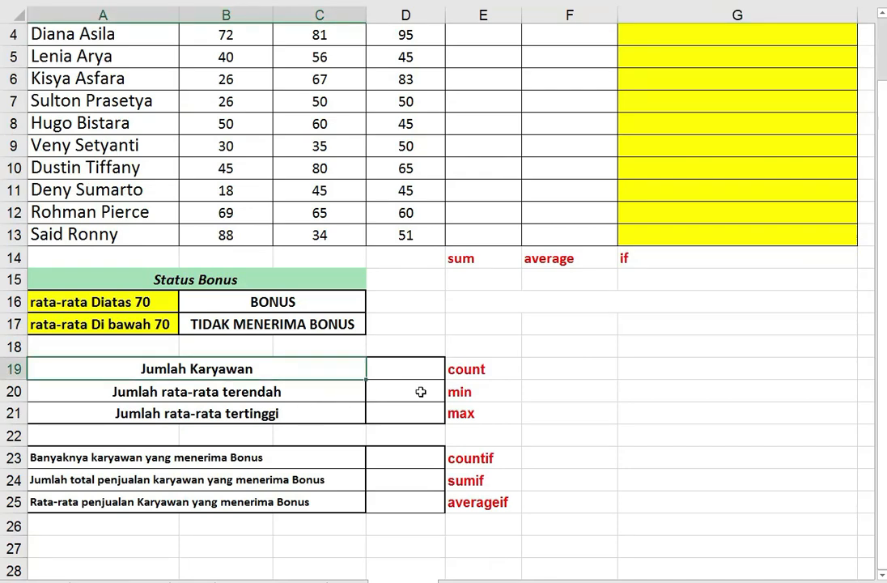
pyautogui.scroll(1, 421, 392)
pyautogui.click(476, 342)
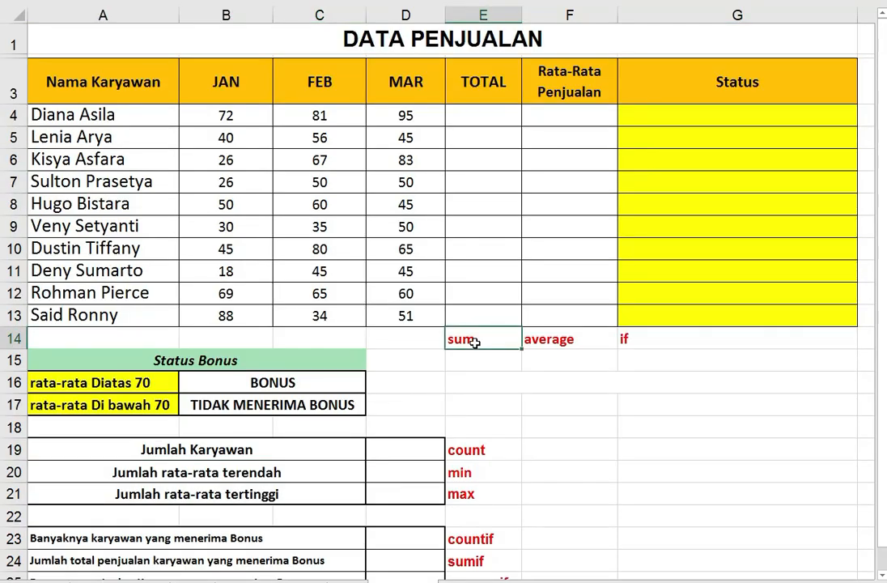
pyautogui.click(602, 341)
pyautogui.click(626, 341)
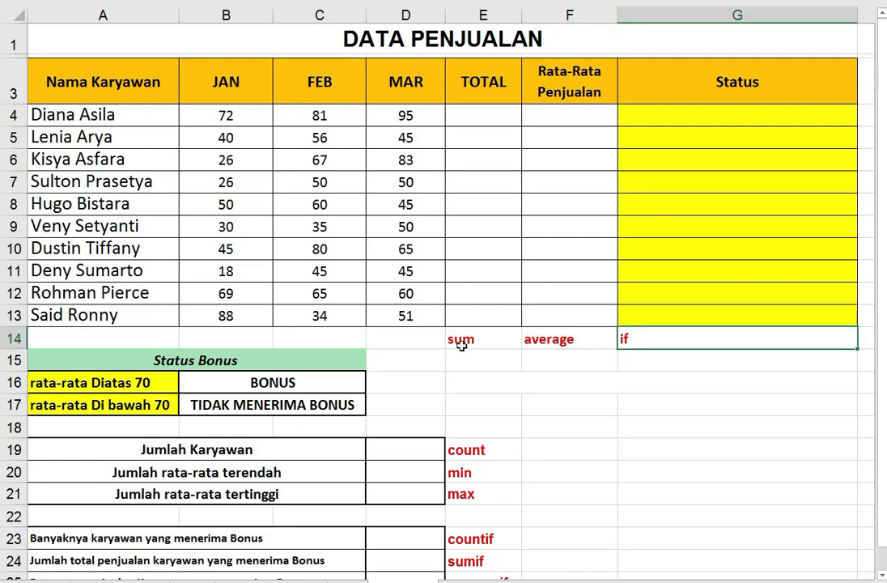
pyautogui.click(466, 448)
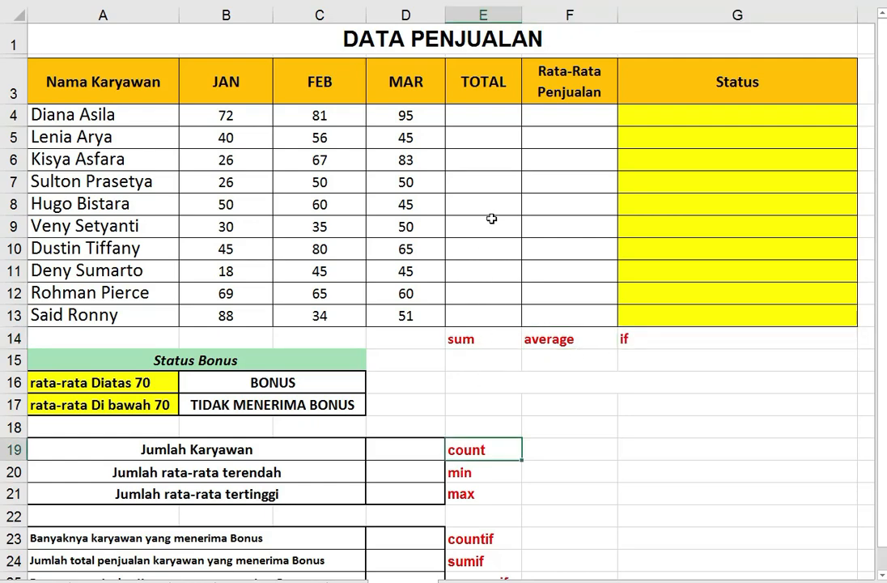
pyautogui.click(476, 341)
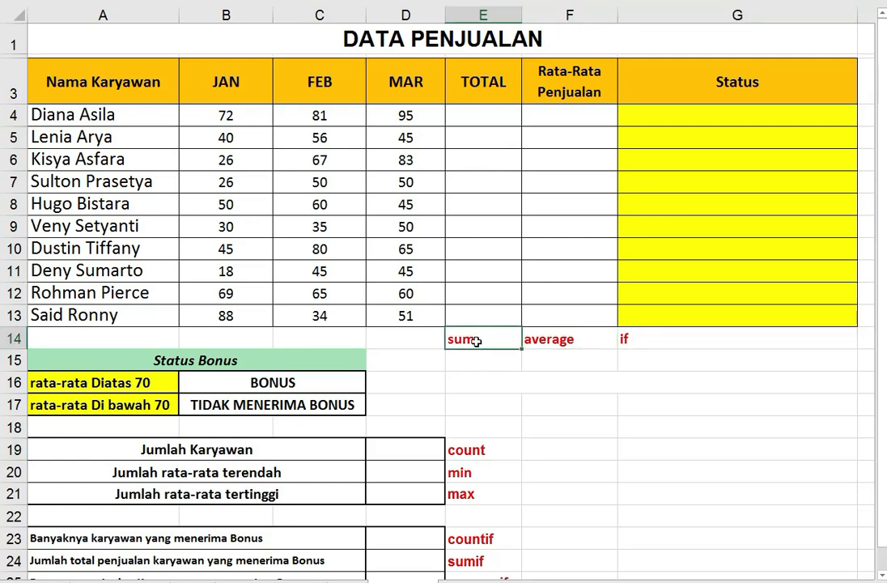
pyautogui.click(536, 339)
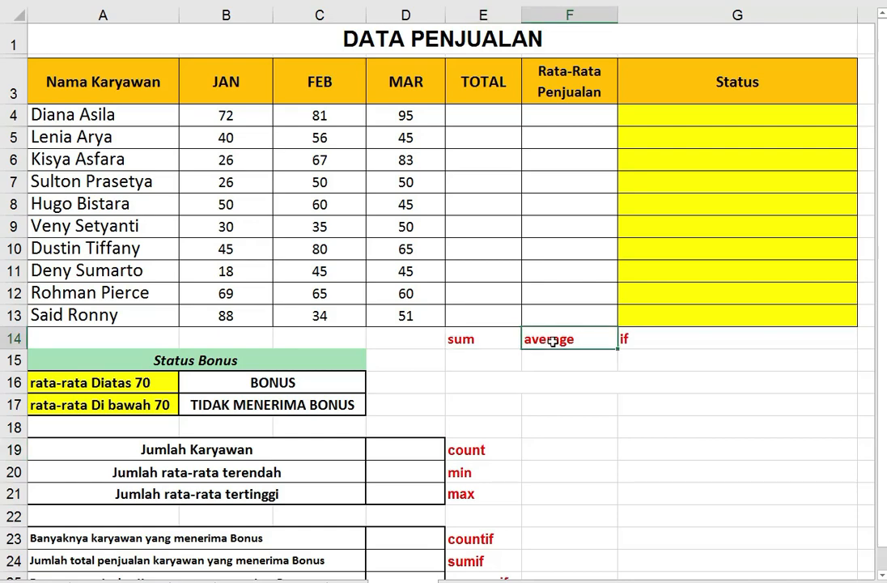
pyautogui.click(636, 340)
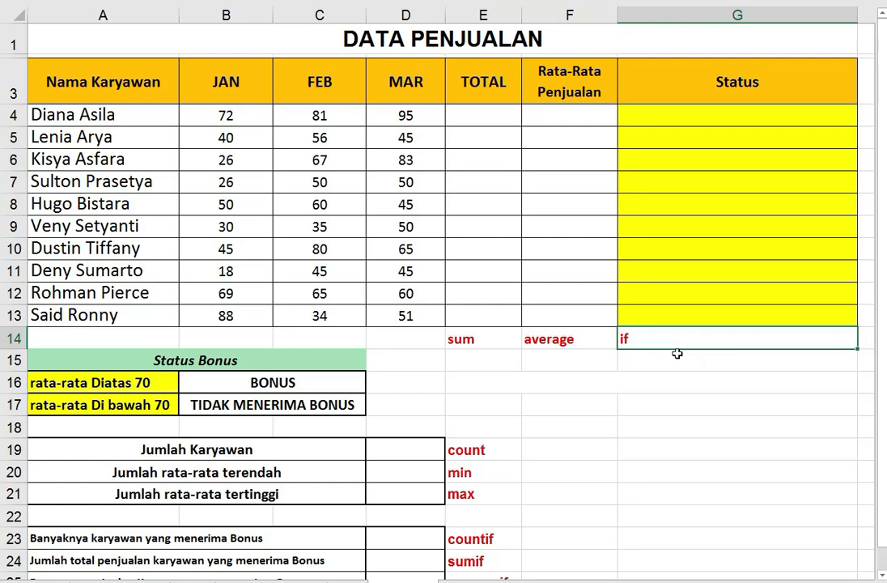
pyautogui.scroll(-1, 571, 374)
pyautogui.click(502, 371)
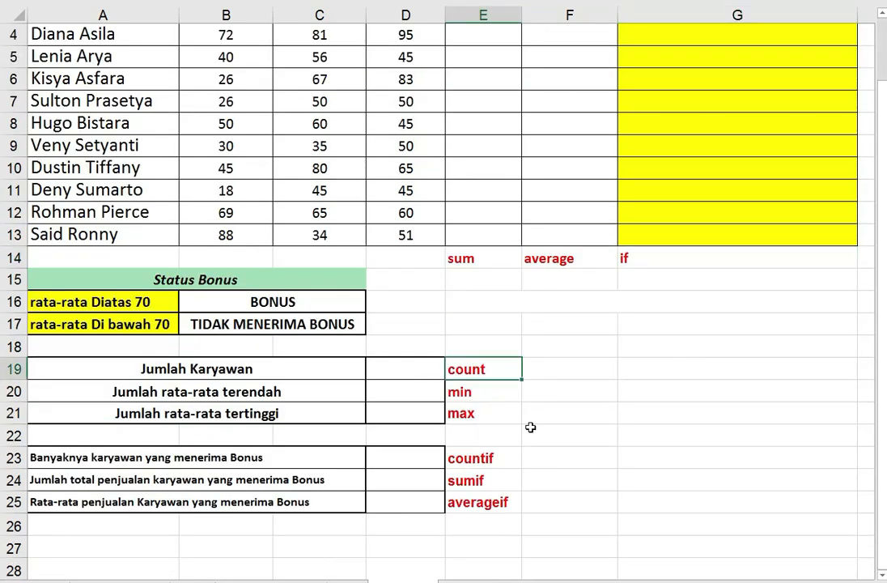
pyautogui.scroll(1, 531, 426)
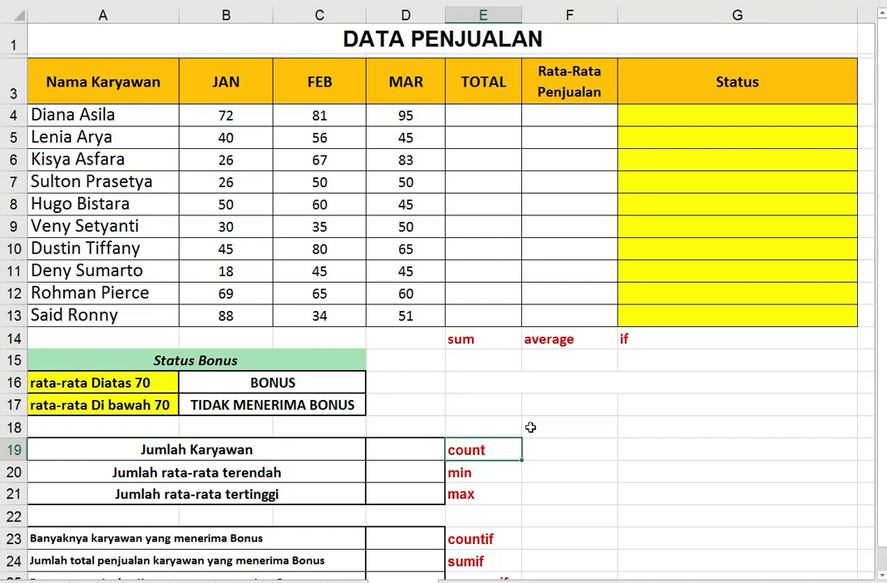
# Go through the employee names in A4:A13 and the empty TOTAL column of the sales table.
pyautogui.click(154, 112)
pyautogui.click(138, 138)
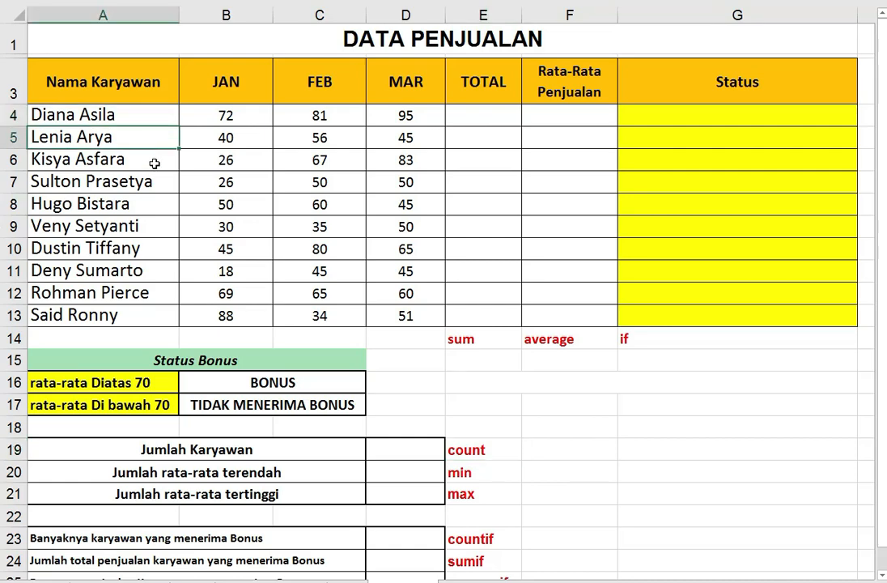
pyautogui.click(154, 164)
pyautogui.click(148, 186)
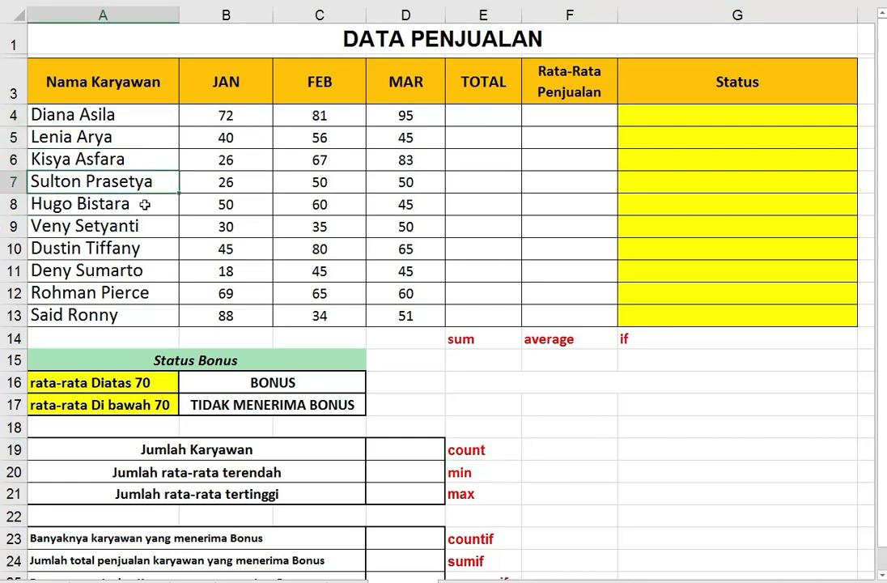
pyautogui.click(143, 203)
pyautogui.click(147, 251)
pyautogui.click(153, 230)
pyautogui.click(150, 265)
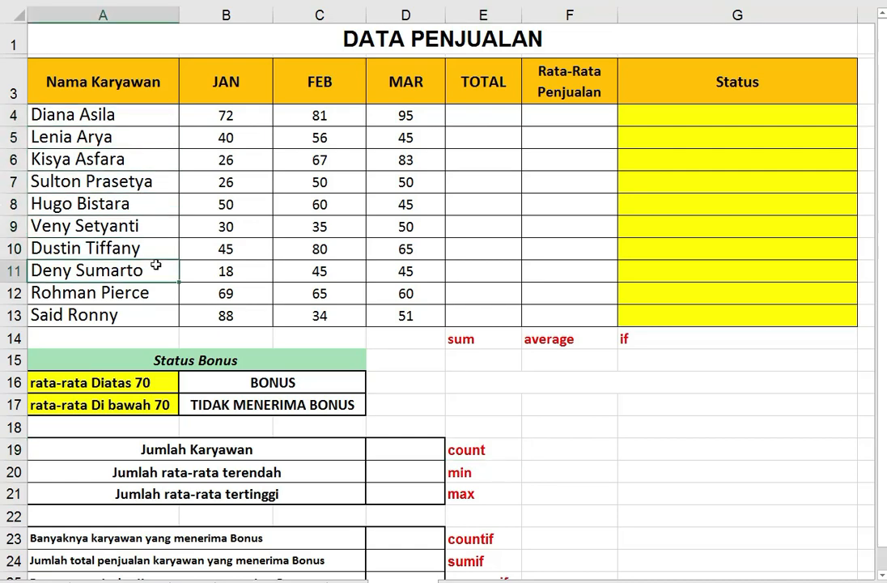
pyautogui.click(142, 297)
pyautogui.click(172, 316)
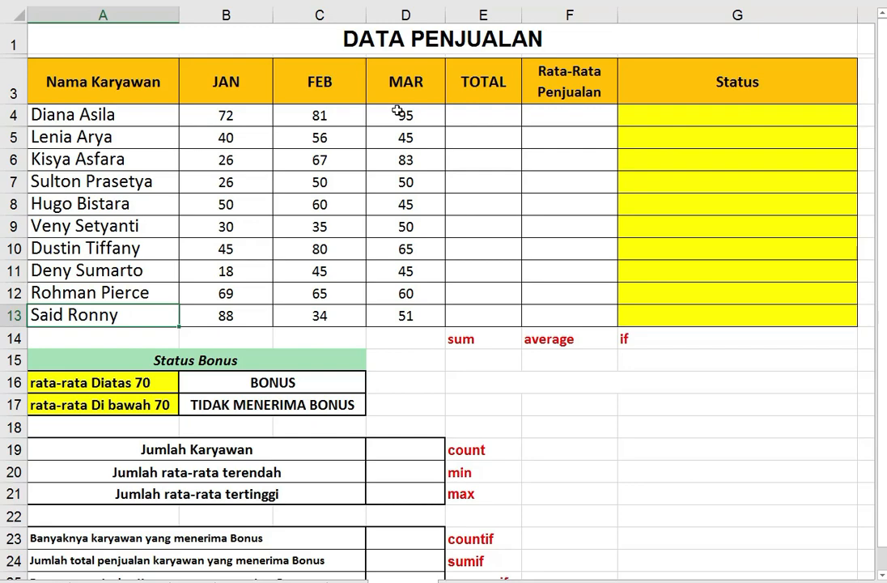
pyautogui.click(476, 116)
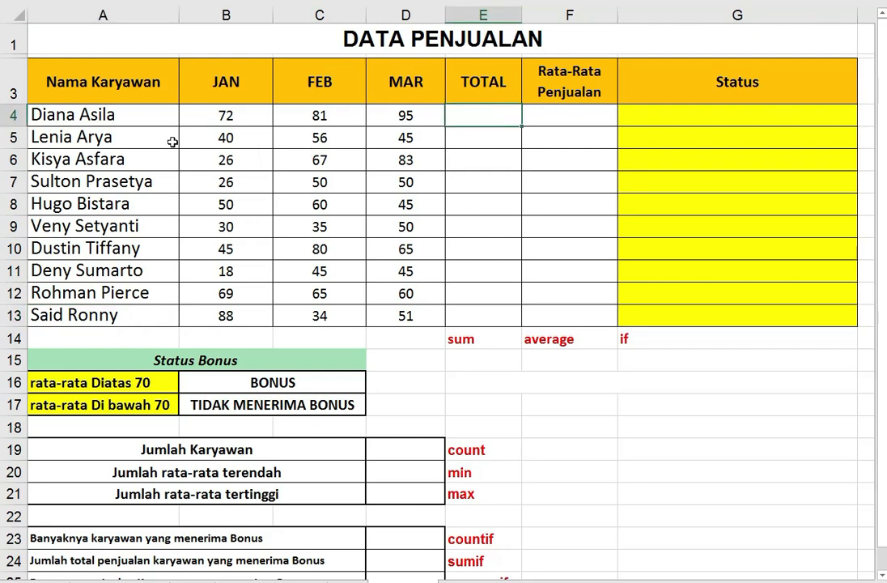
pyautogui.click(97, 116)
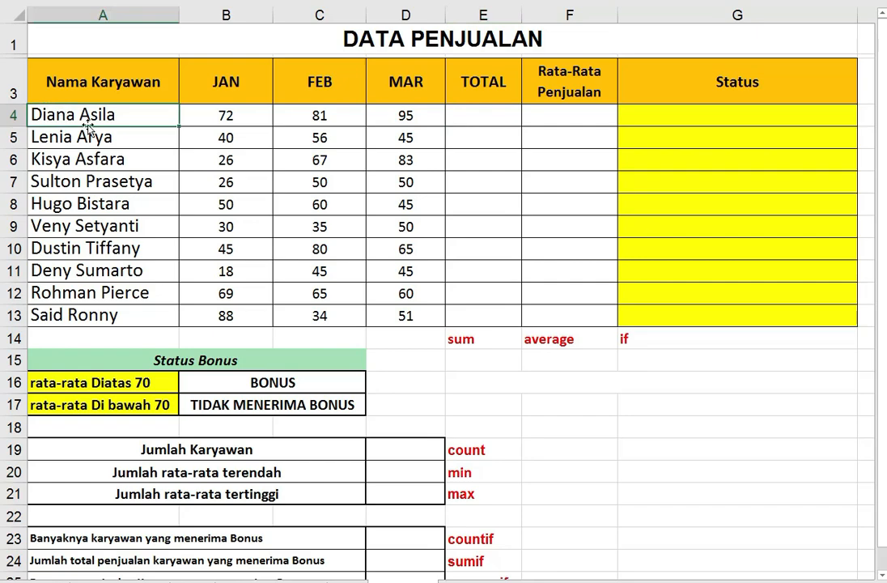
pyautogui.click(125, 140)
pyautogui.click(102, 164)
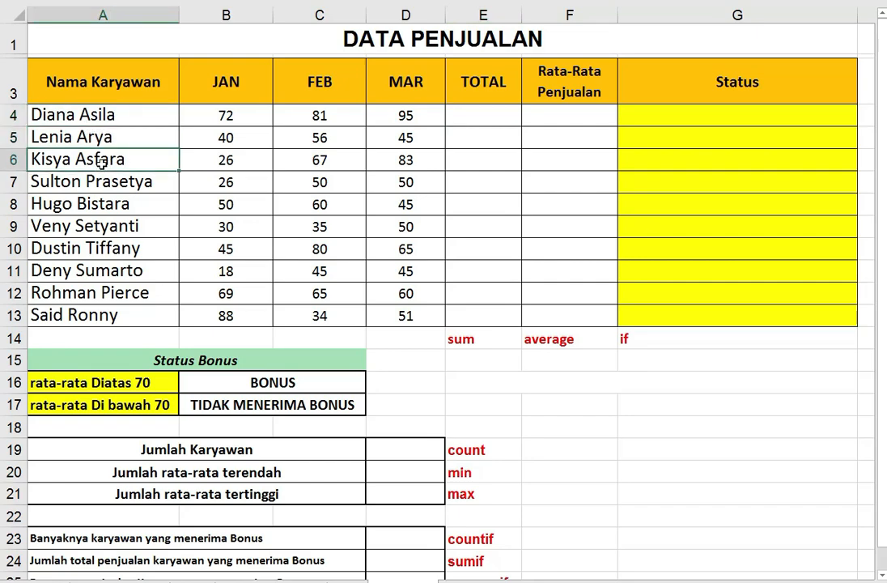
# Enter =sum(B4:D4) in E4 to total the first employee's January to March sales.
pyautogui.click(453, 113)
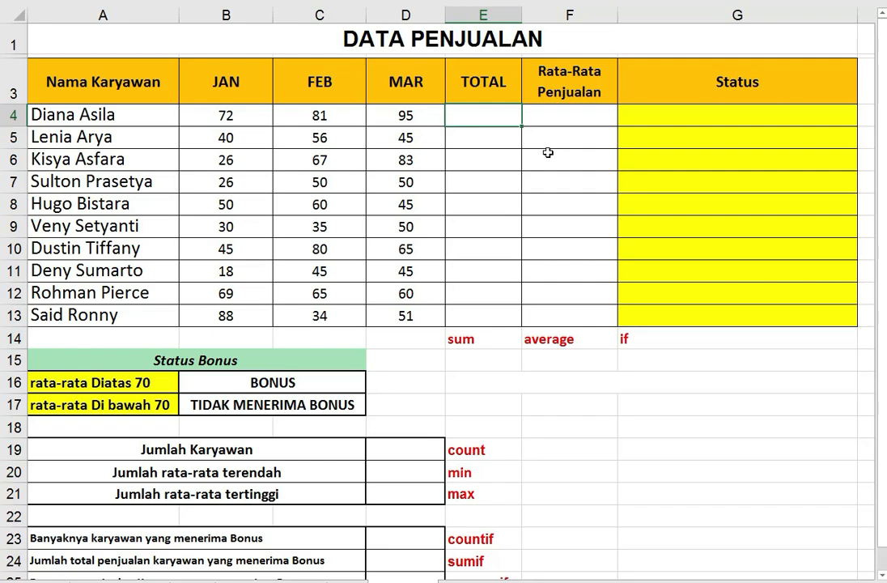
pyautogui.write('=sum(')
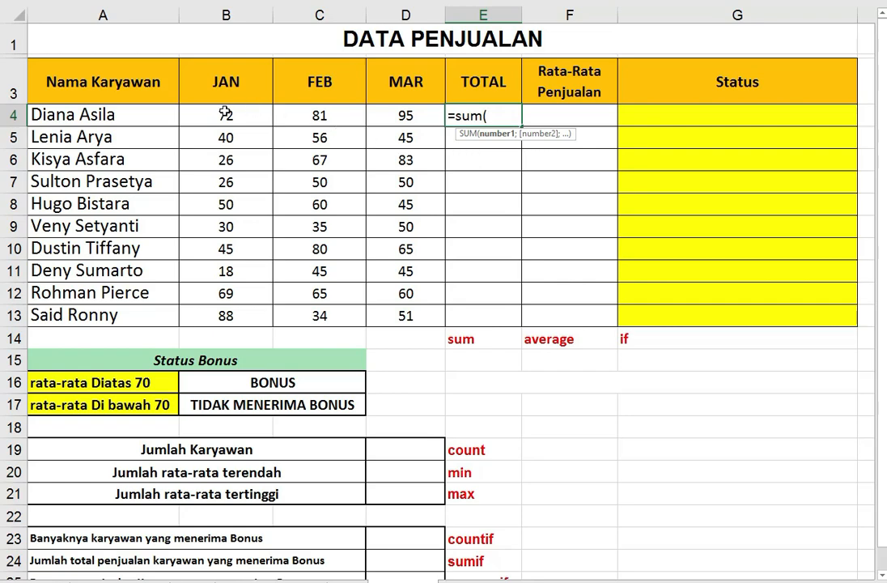
pyautogui.click(255, 113)
pyautogui.moveTo(255, 114); pyautogui.dragTo(385, 114)
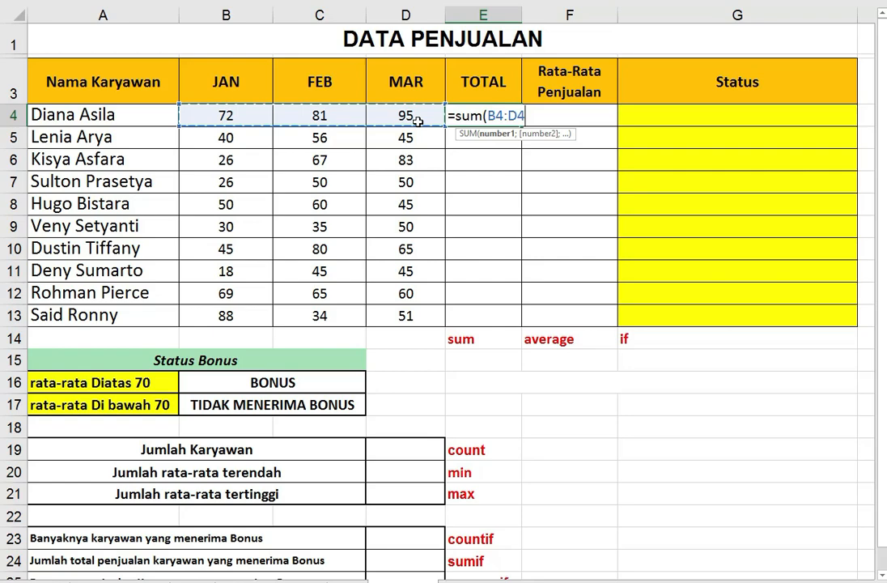
pyautogui.write(')')
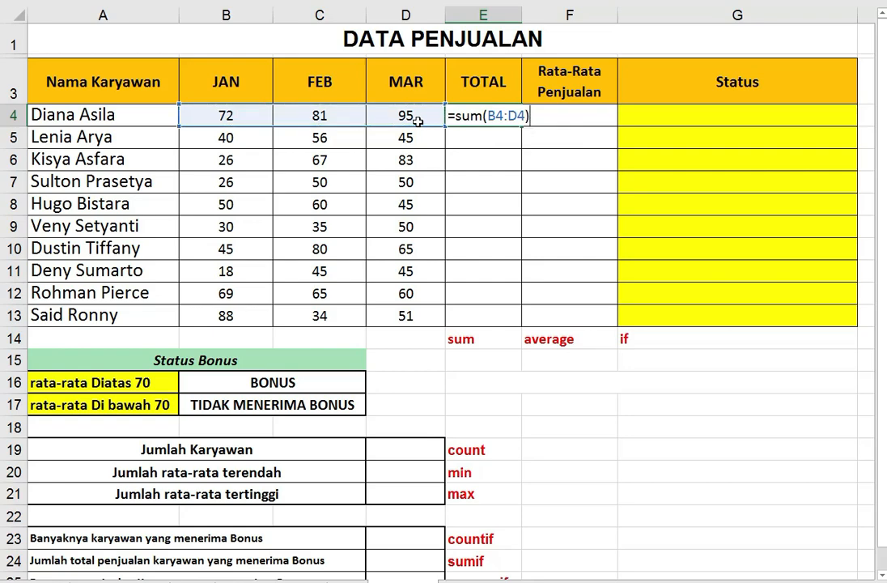
pyautogui.press('Return')
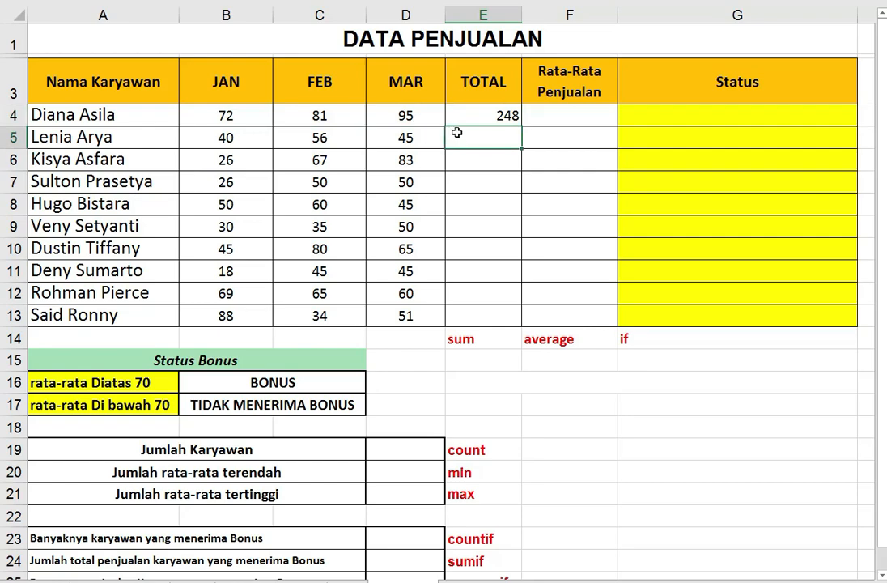
# Fill the TOTAL formula from E4 down through E13 for all employees.
pyautogui.click(498, 117)
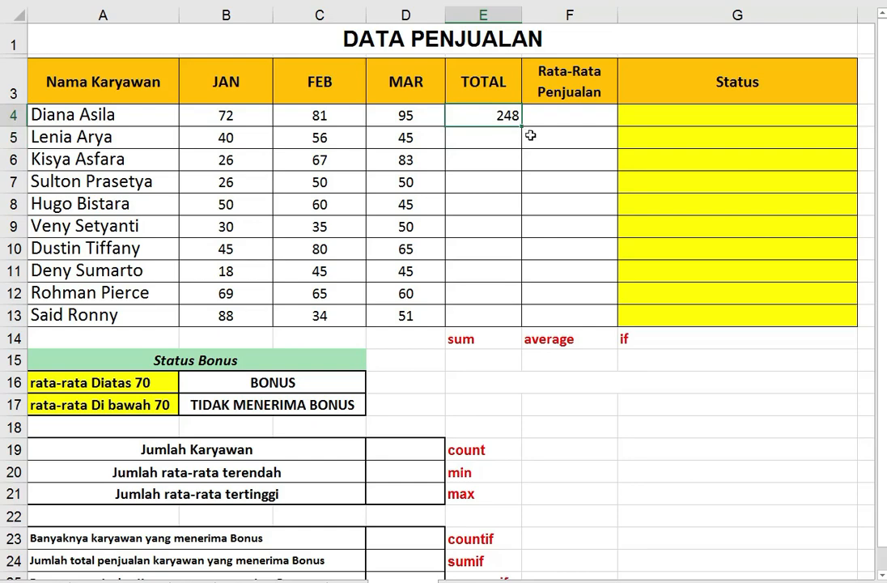
pyautogui.moveTo(521, 125); pyautogui.dragTo(498, 321)
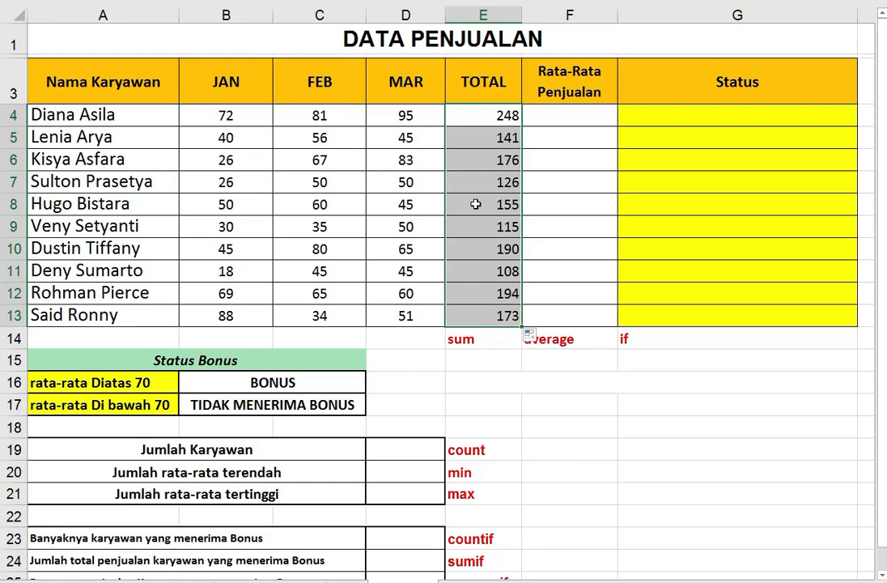
pyautogui.hotkey('ctrl', 'z')
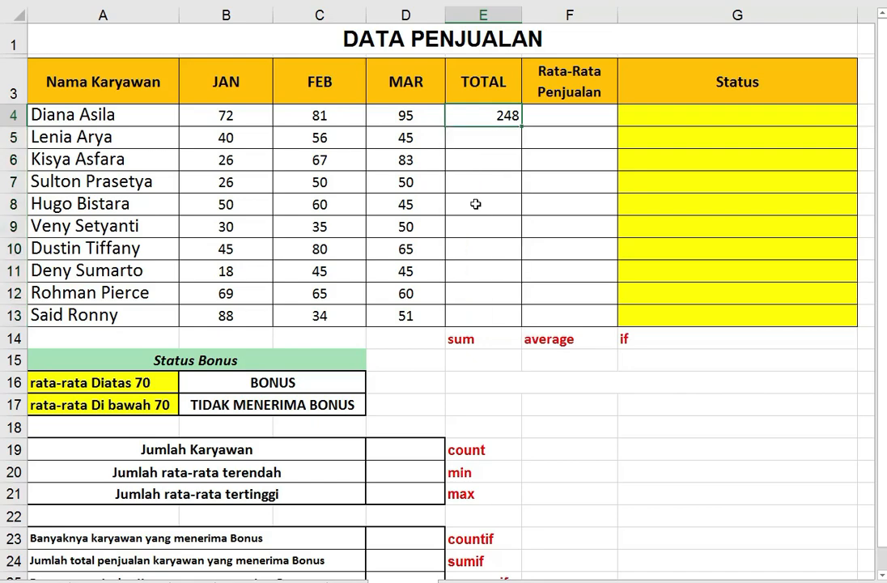
pyautogui.doubleClick(525, 128)
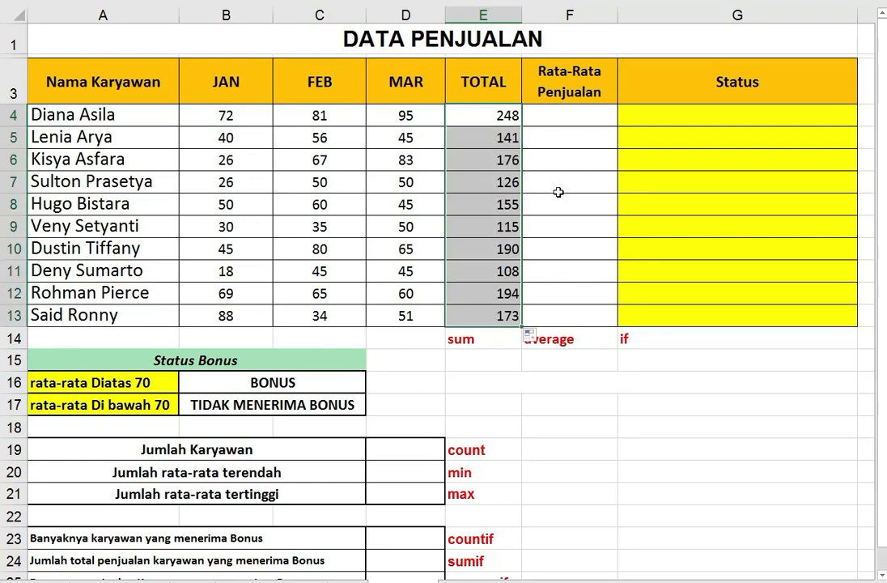
# Calculate the first employee's average sales in F4 with AVERAGE over B4:D4, and fill the formula down through F13.
pyautogui.click(562, 120)
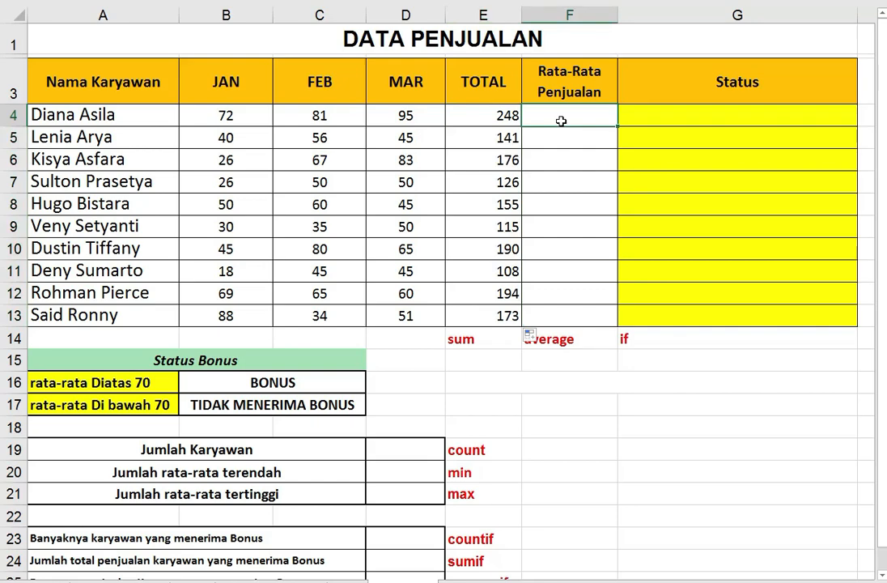
pyautogui.write('=a')
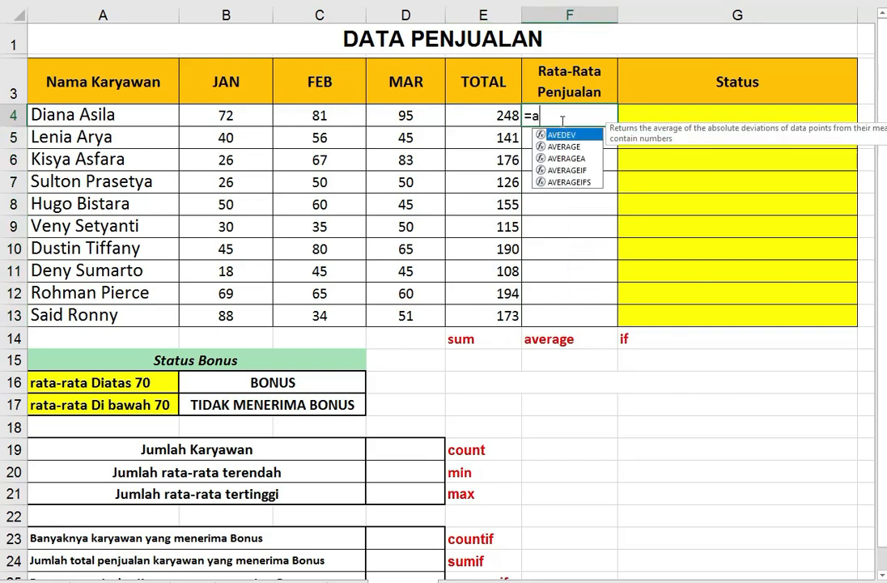
pyautogui.write('verage')
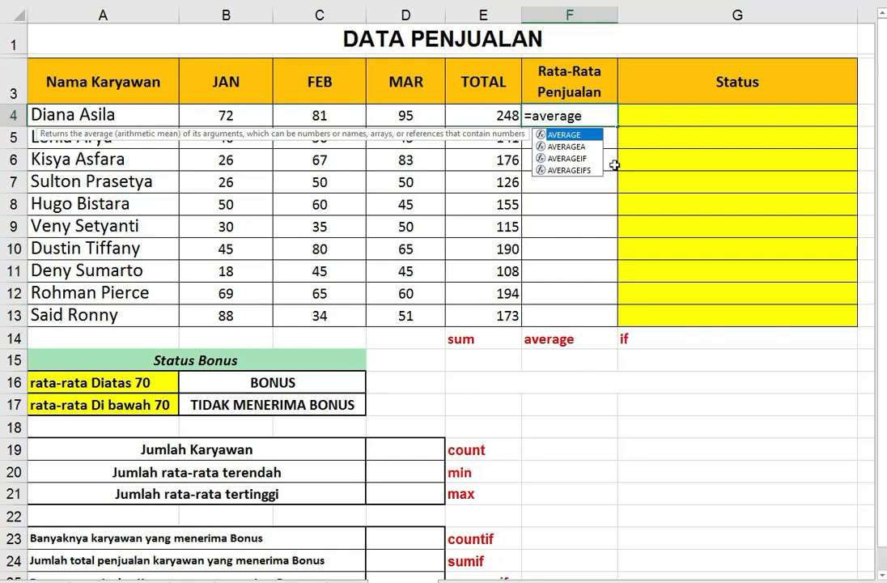
pyautogui.write('(')
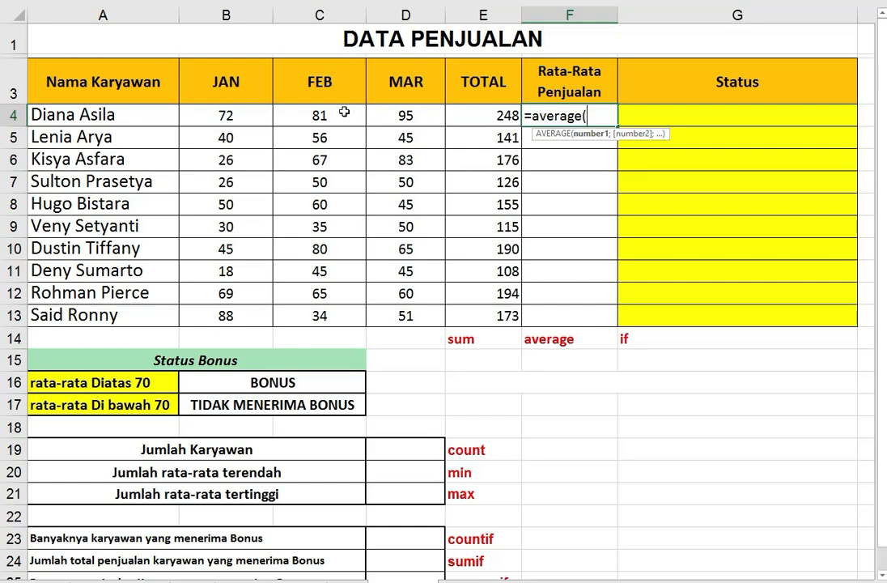
pyautogui.click(264, 118)
pyautogui.moveTo(264, 118); pyautogui.dragTo(407, 118)
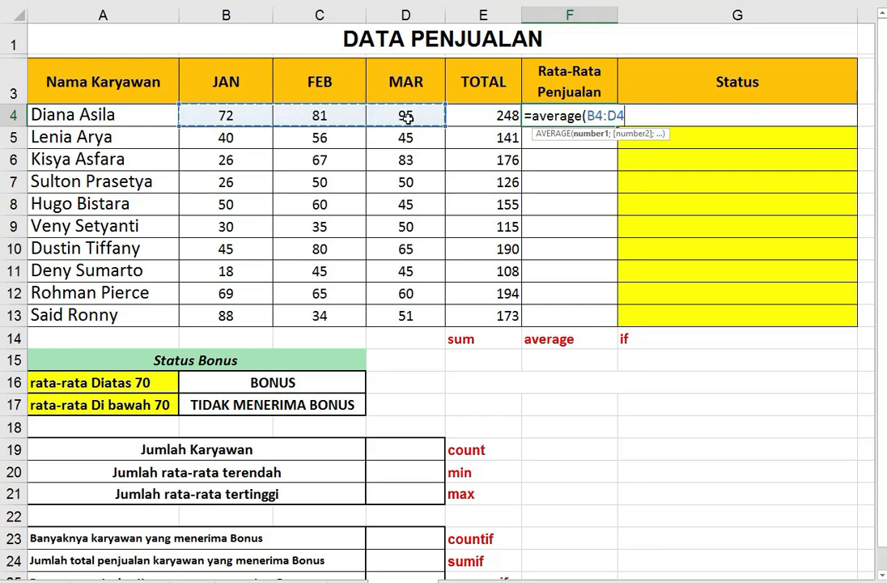
pyautogui.press('Return')
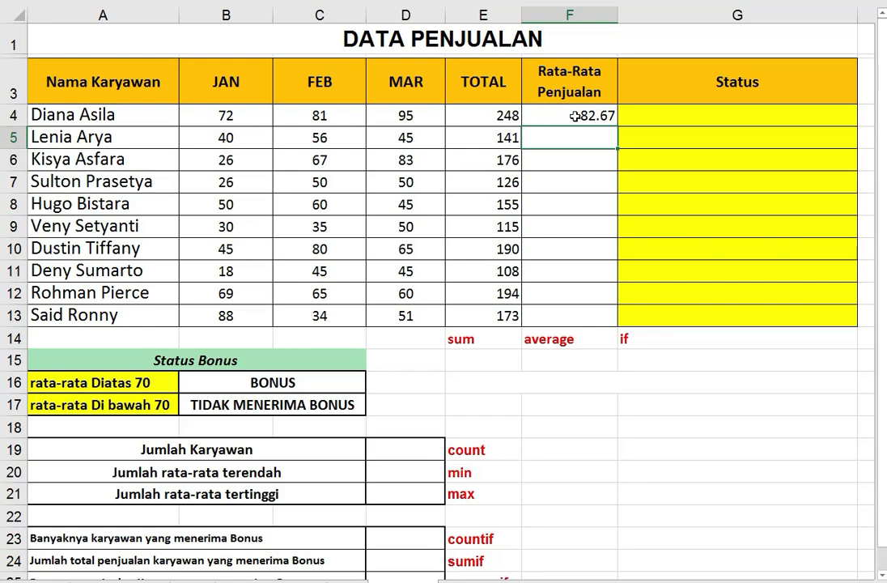
pyautogui.click(518, 118)
pyautogui.doubleClick(618, 128)
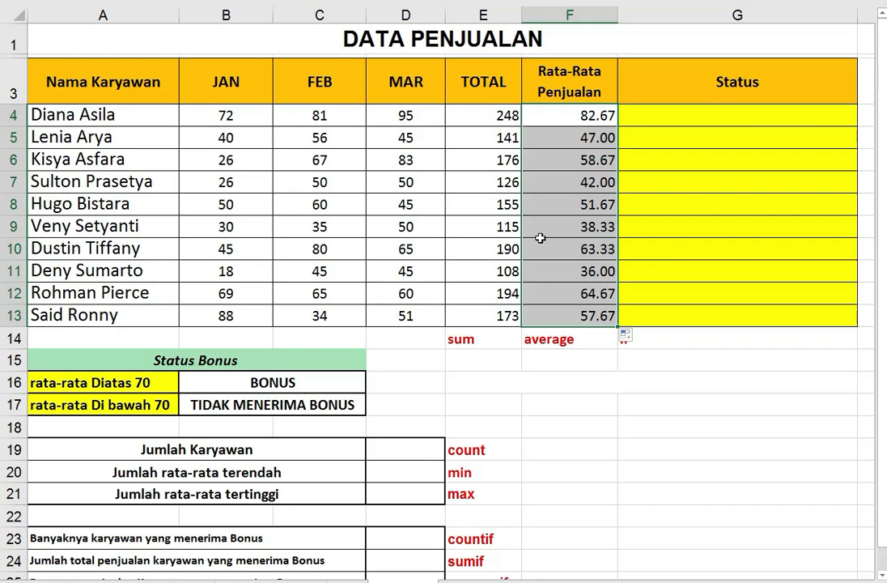
# Review the bonus criteria in A16:C17 against the average sales in F4:F13 and the empty Status column.
pyautogui.press('Right')
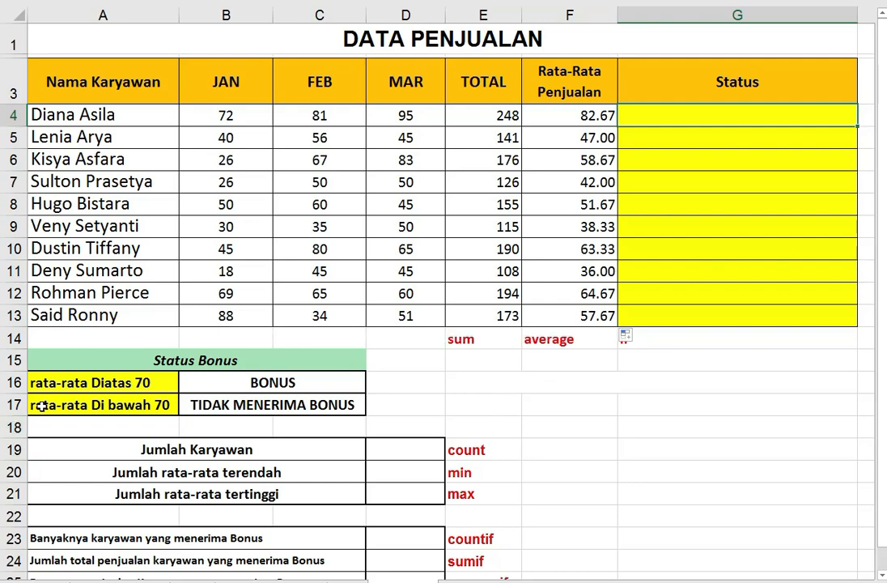
pyautogui.click(272, 379)
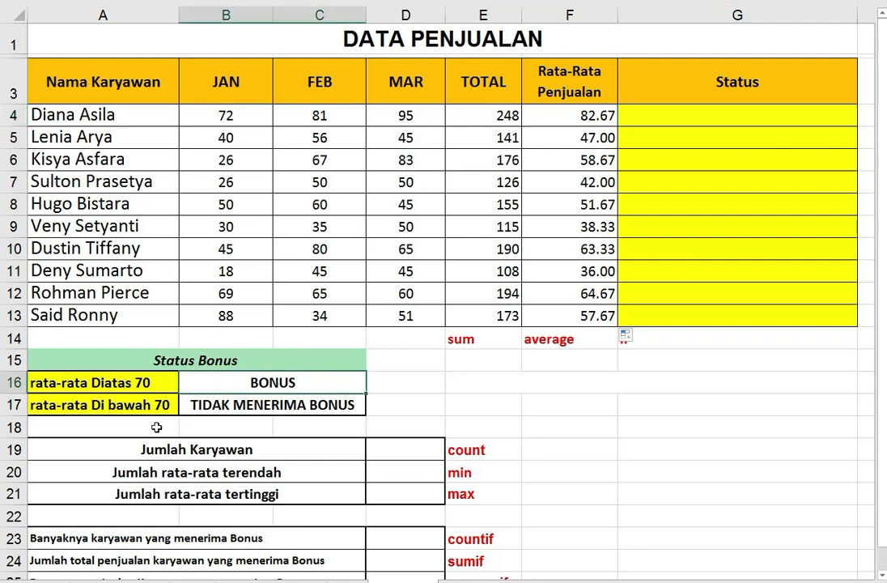
pyautogui.click(120, 409)
pyautogui.click(219, 407)
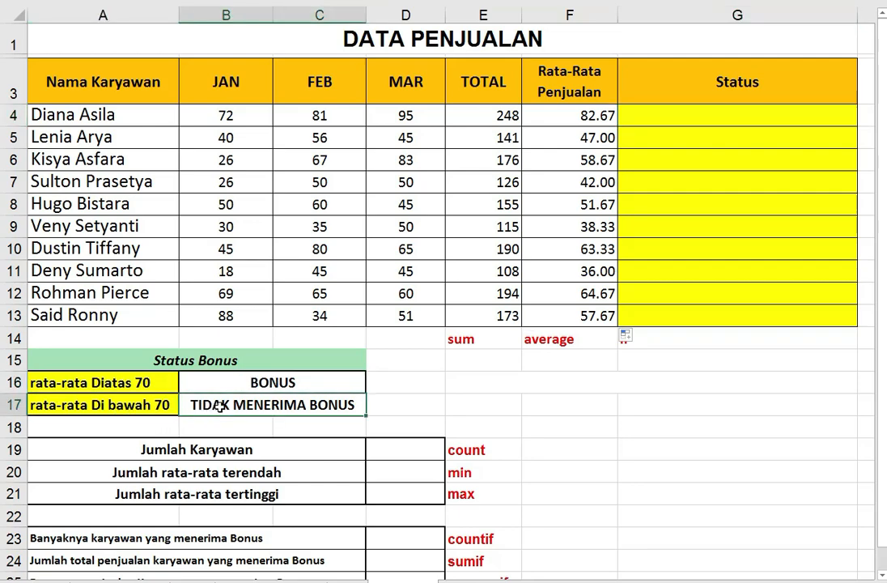
pyautogui.moveTo(586, 117); pyautogui.dragTo(600, 317)
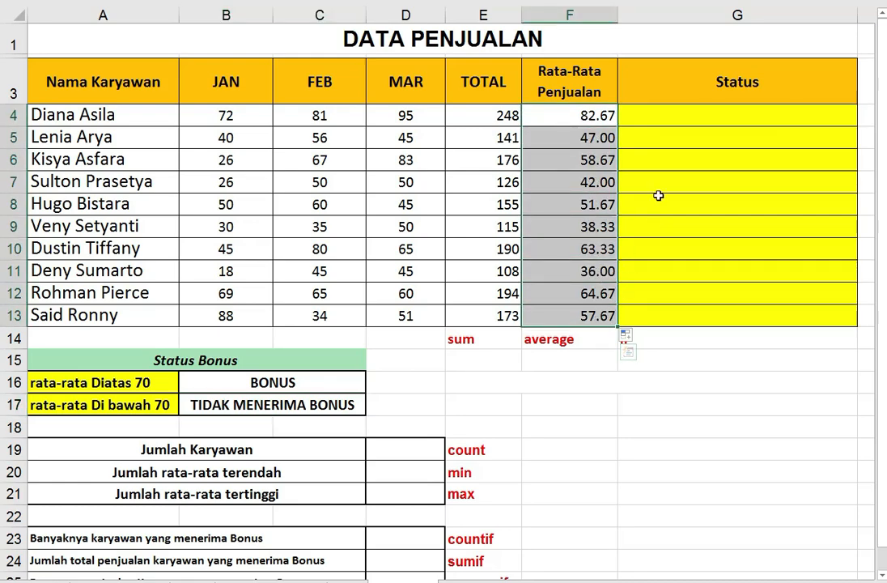
pyautogui.click(656, 134)
pyautogui.click(642, 114)
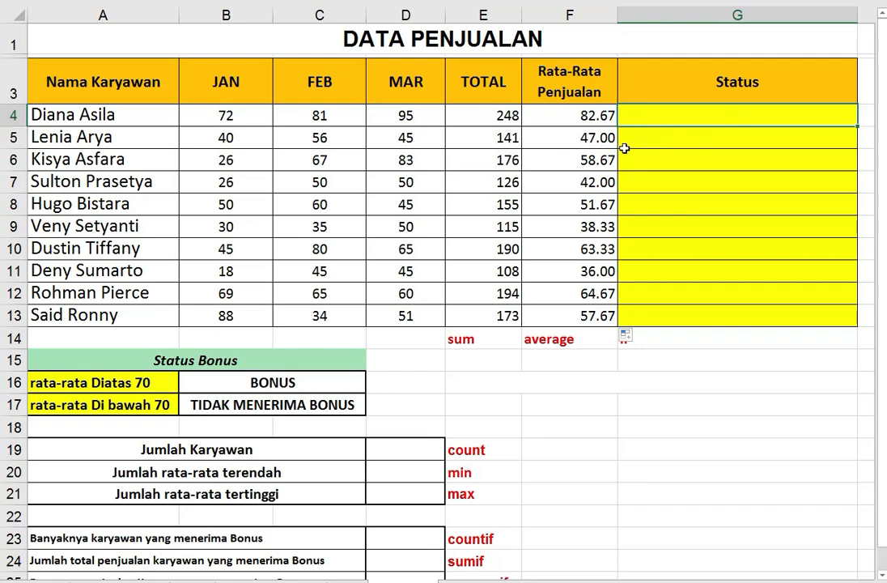
pyautogui.click(596, 119)
pyautogui.moveTo(597, 121); pyautogui.dragTo(577, 315)
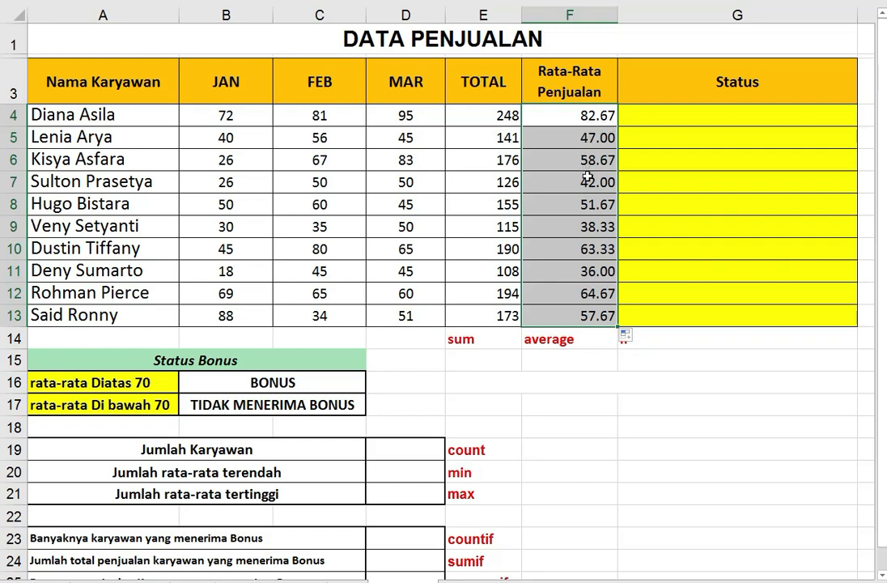
pyautogui.click(694, 167)
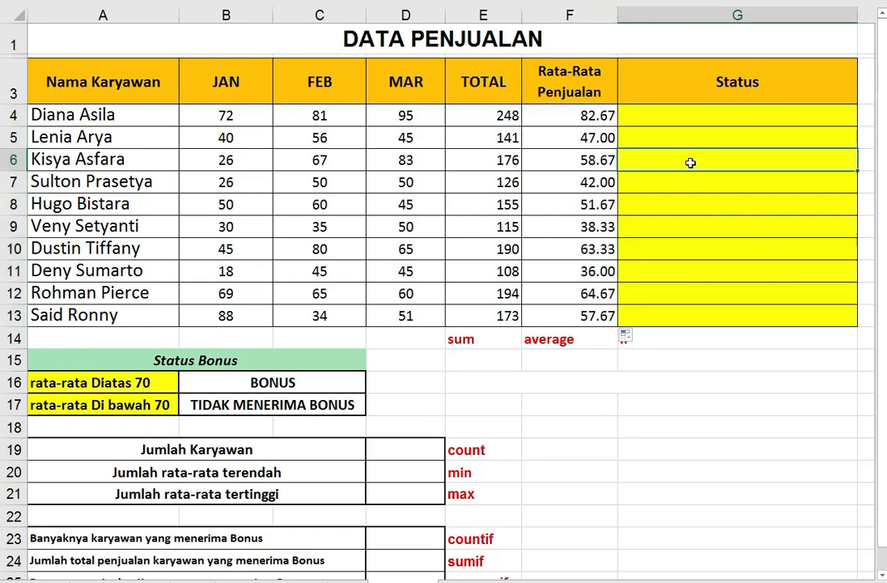
pyautogui.click(689, 141)
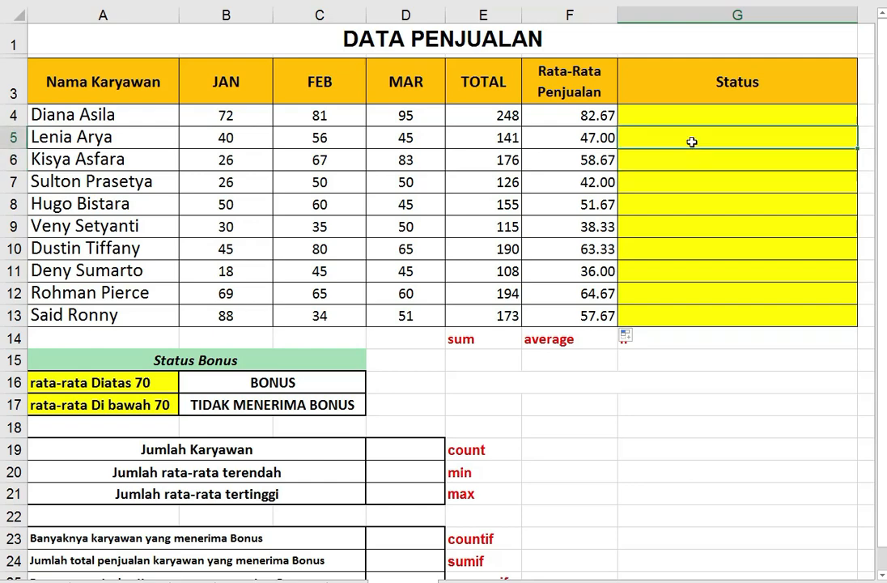
# Start an IF formula in G4 with the logical test F4>=70.
pyautogui.click(700, 120)
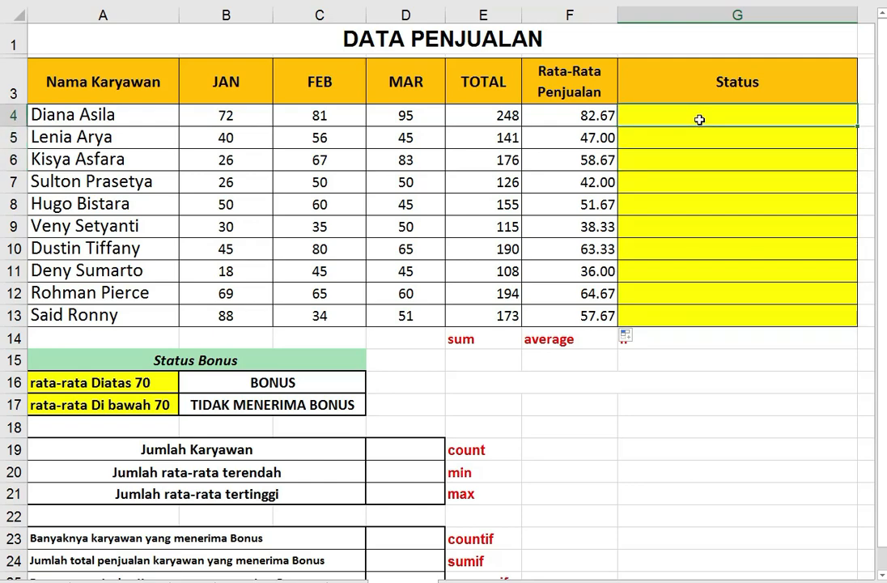
pyautogui.write('=if')
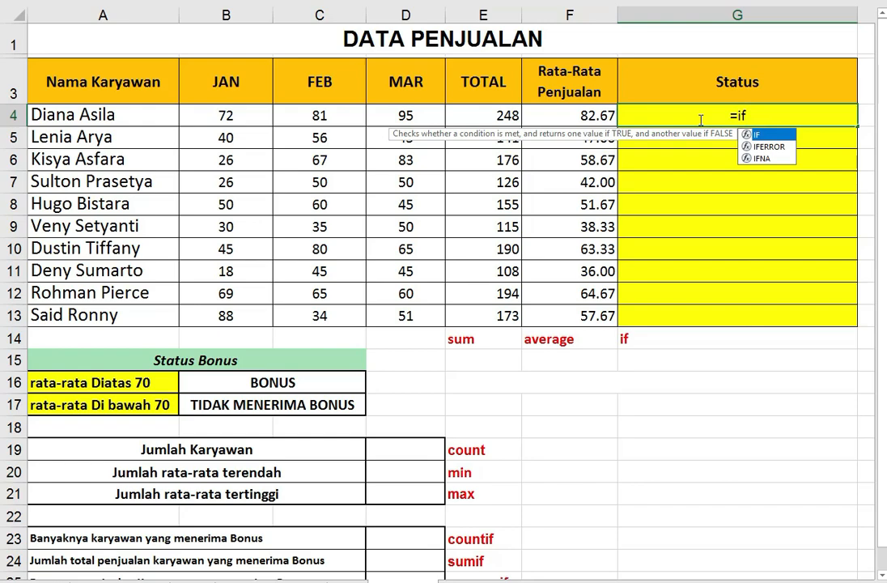
pyautogui.write('(')
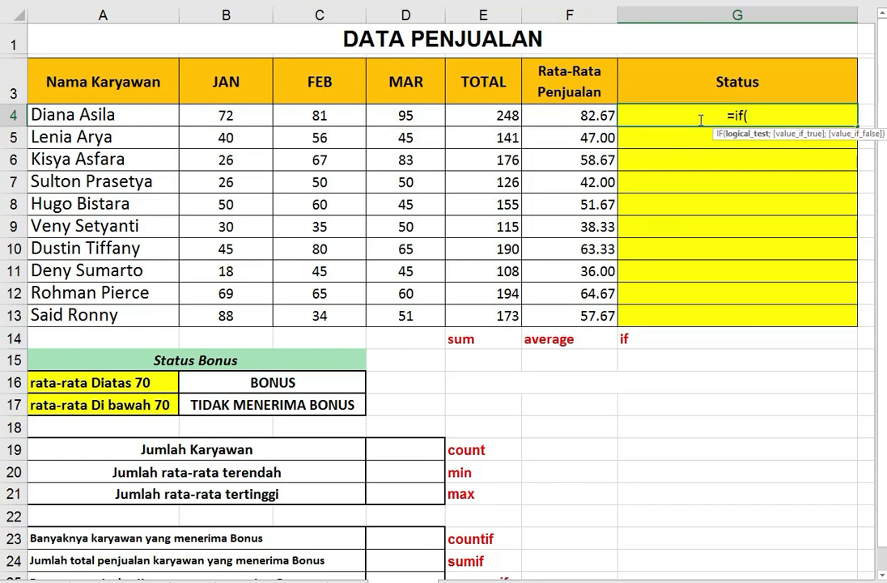
pyautogui.click(586, 116)
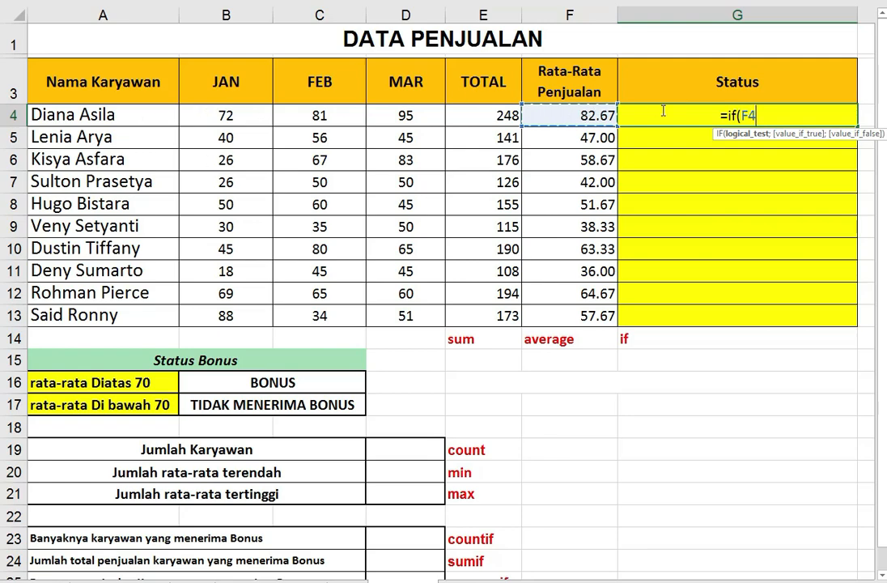
pyautogui.write('>=')
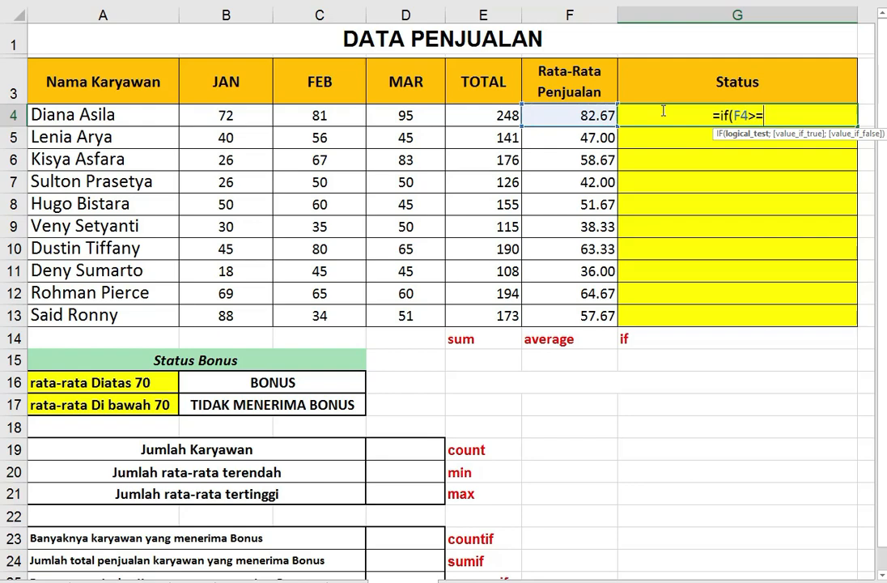
pyautogui.write('70')
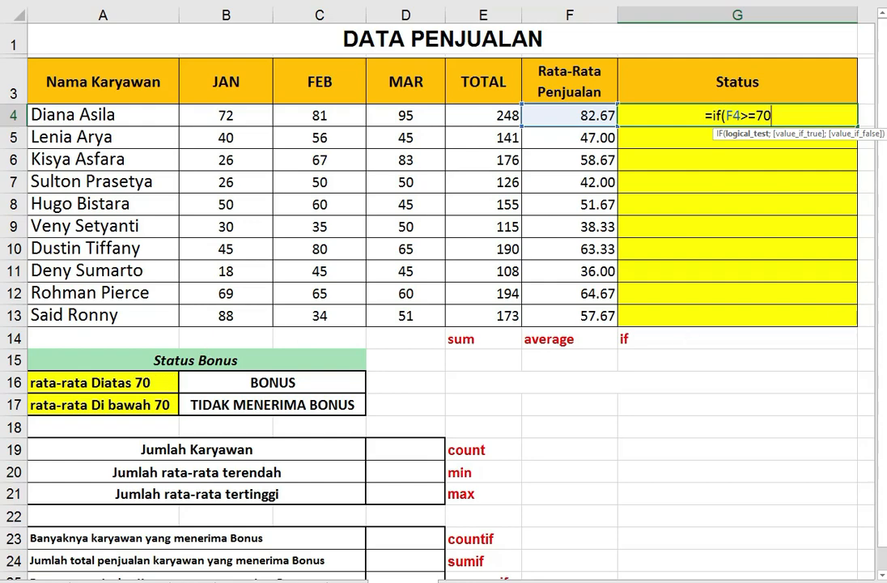
# Add "BONUS" in capitals as the value if true in the G4 IF formula.
pyautogui.write(';"')
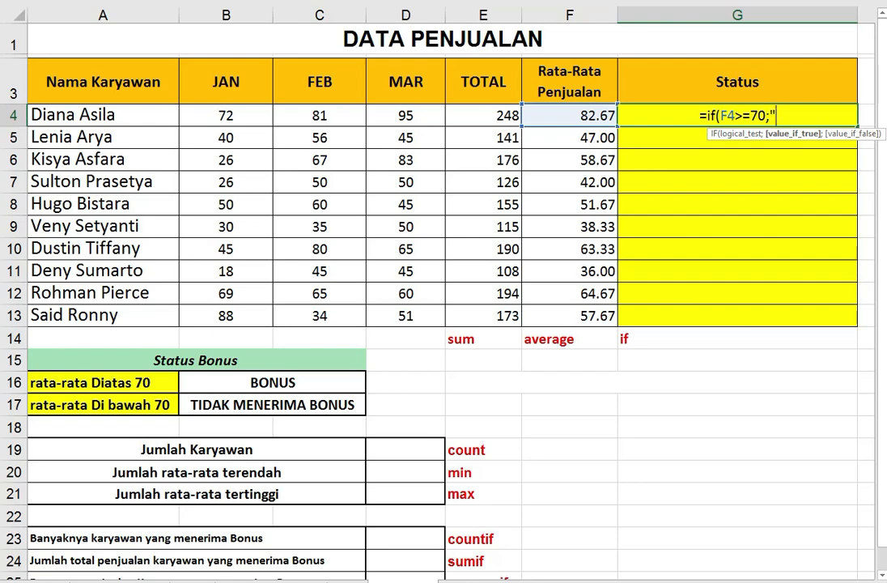
pyautogui.write('bonus')
pyautogui.press('BackSpace')
pyautogui.press('BackSpace')
pyautogui.press('BackSpace')
pyautogui.press('BackSpace')
pyautogui.press('BackSpace')
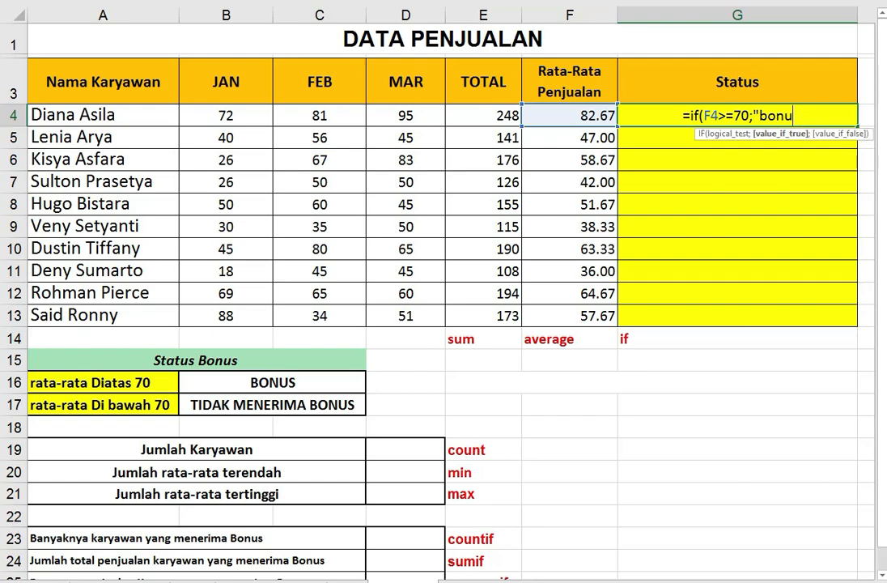
pyautogui.write('BO')
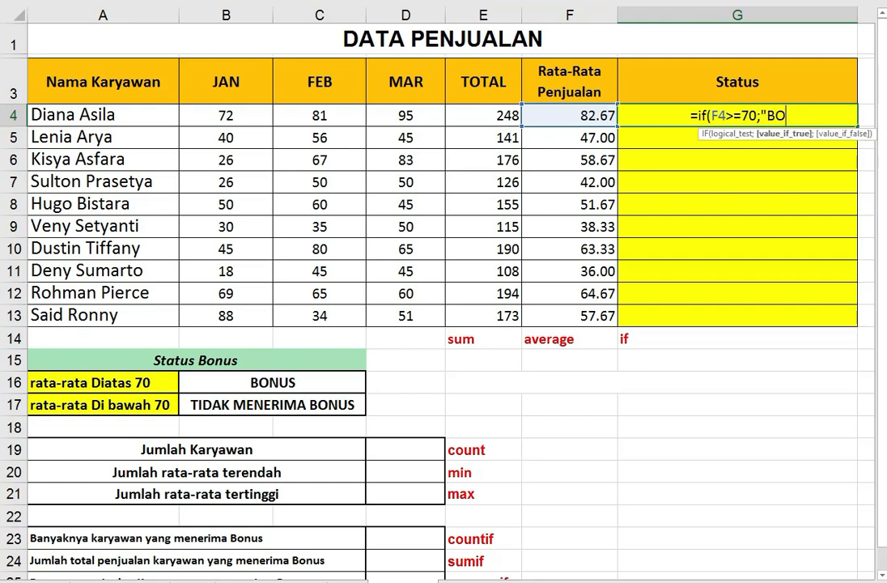
pyautogui.write('NUS"')
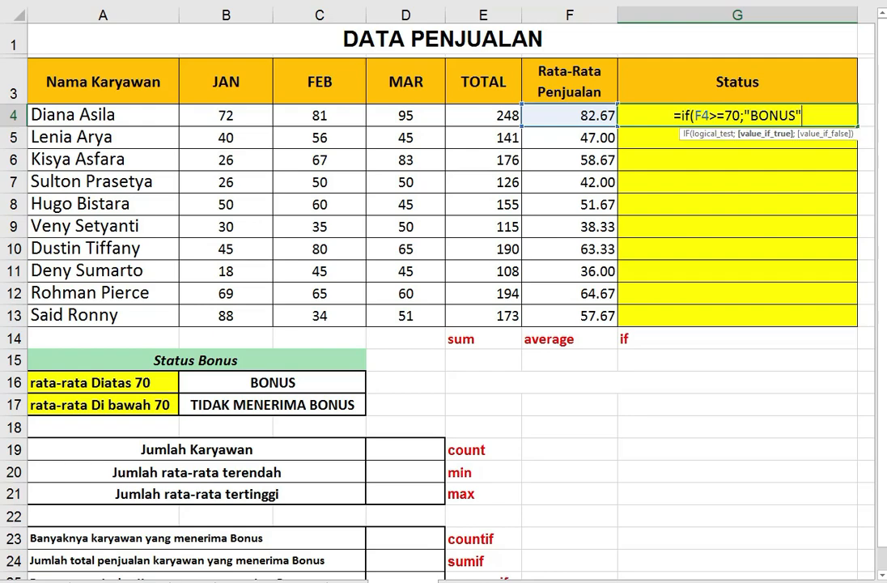
# Complete the G4 IF formula with "TIDAK MENERIMA BONUS" as the value if false.
pyautogui.write(';"')
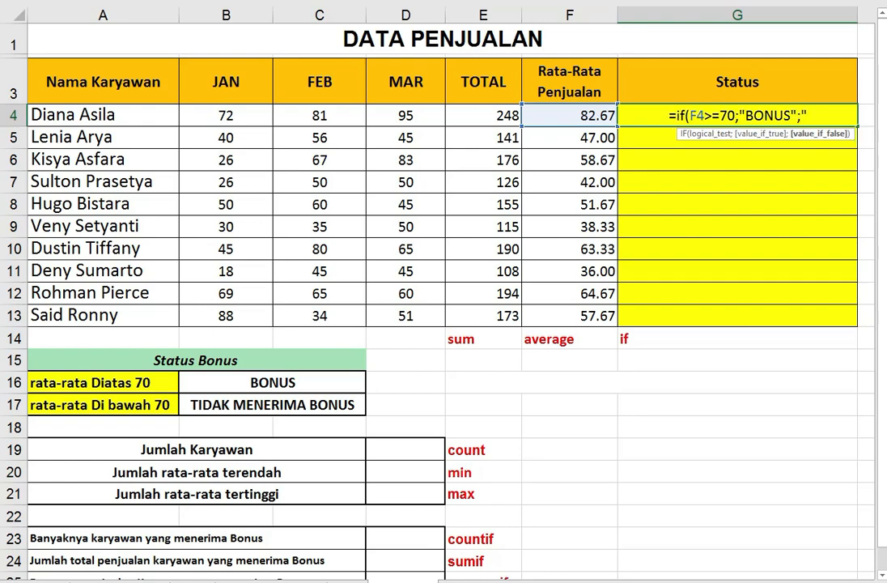
pyautogui.write('TIDAK ')
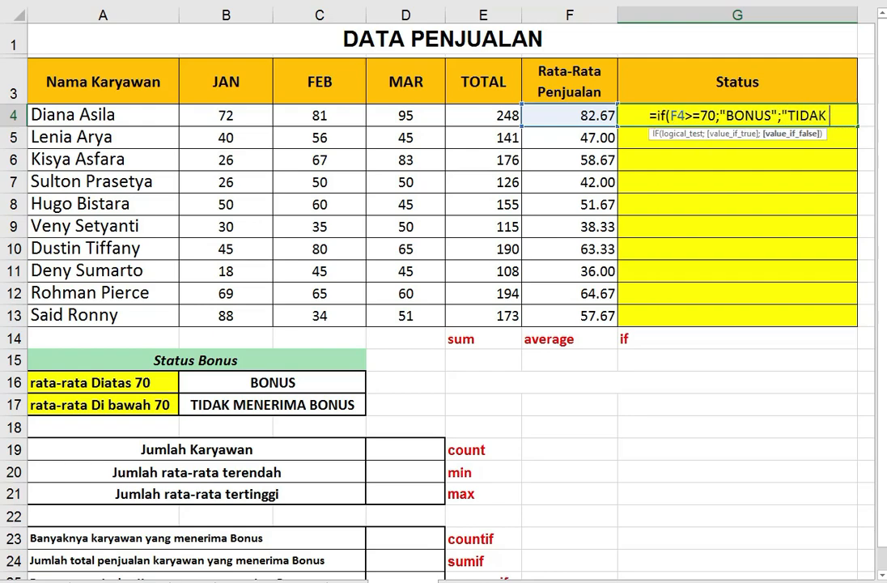
pyautogui.write('MENERIMA BONU')
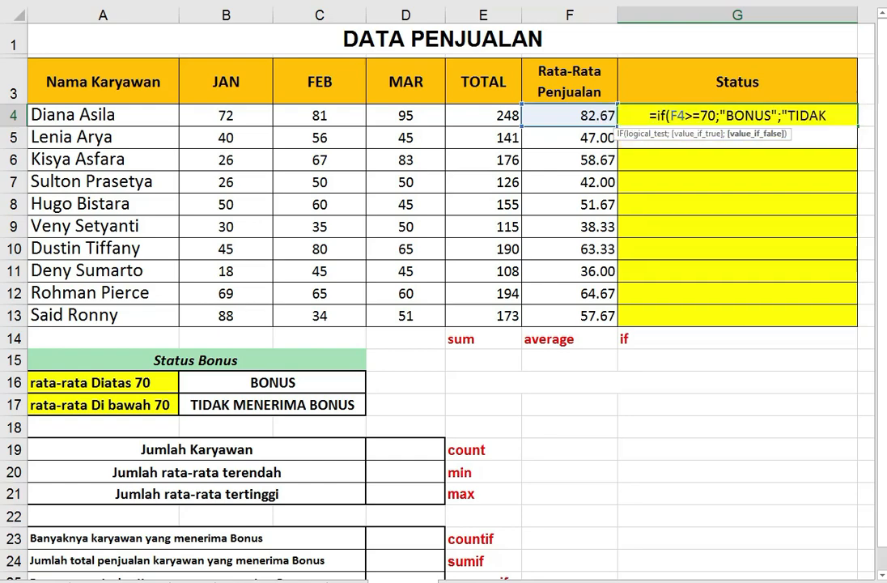
pyautogui.write('S')
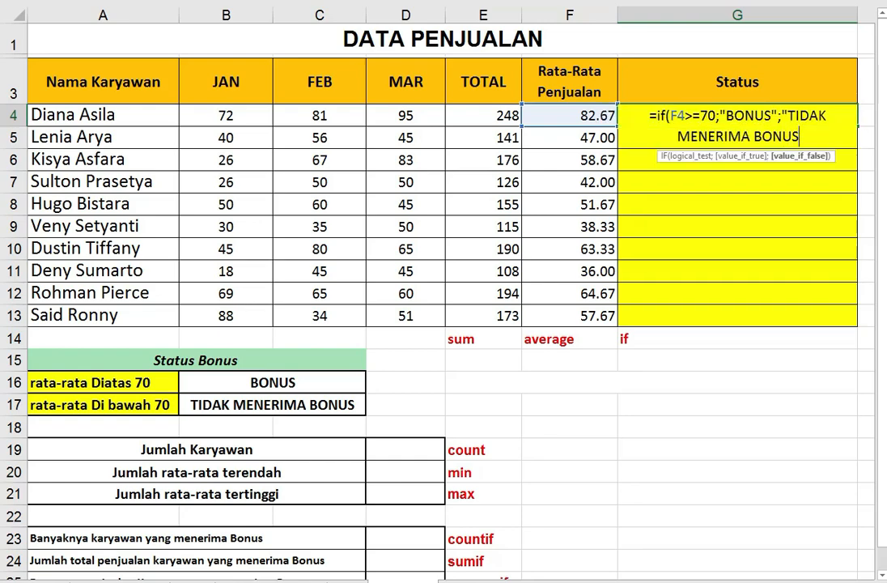
pyautogui.write('"')
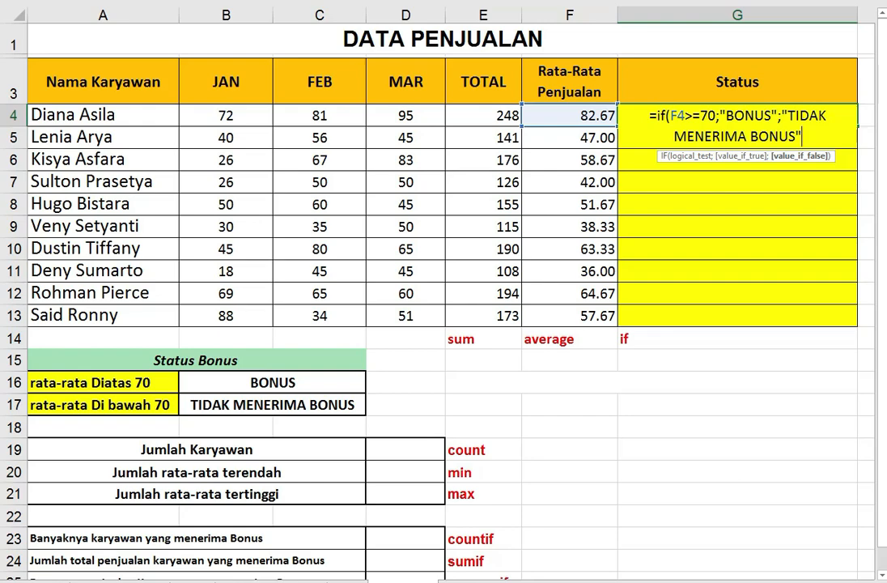
pyautogui.write(')')
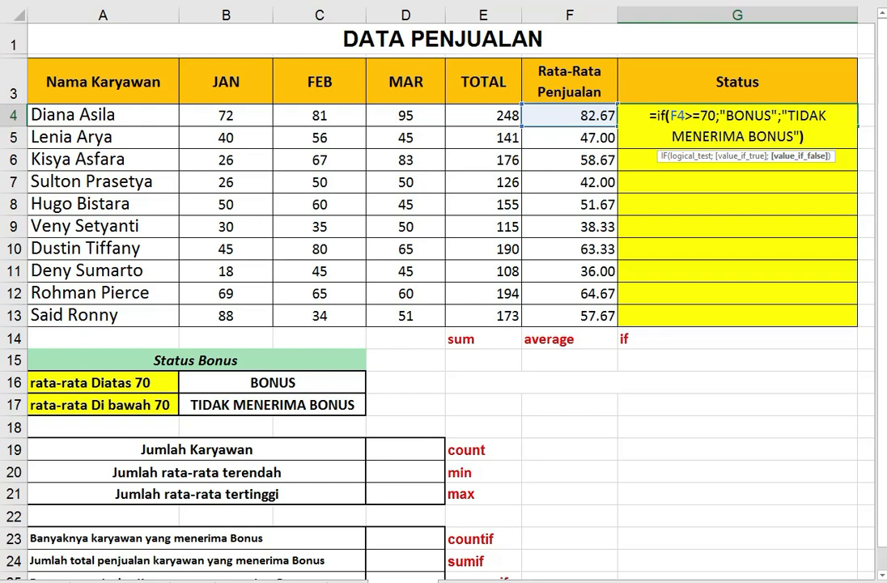
pyautogui.press('Return')
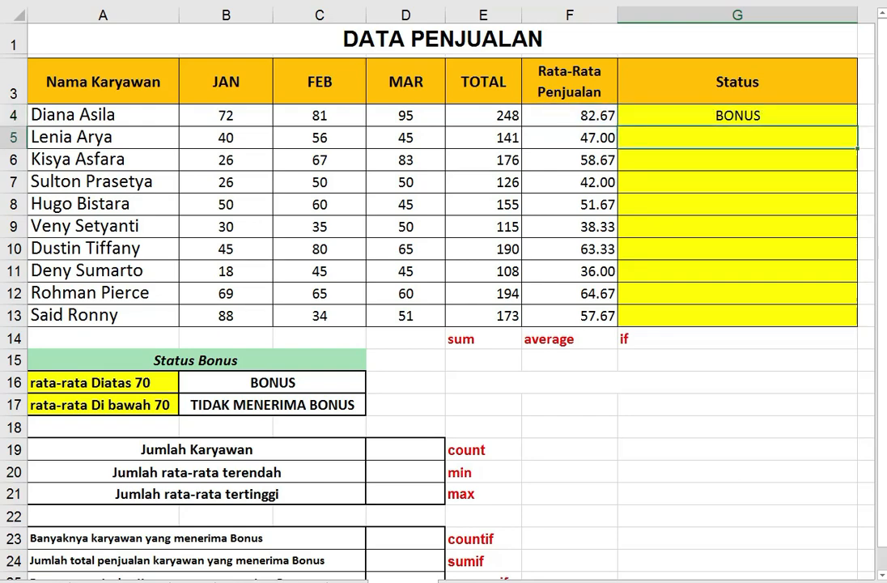
# Fill the Status IF formula from G4 down through G13 for all employees.
pyautogui.click(16, 115)
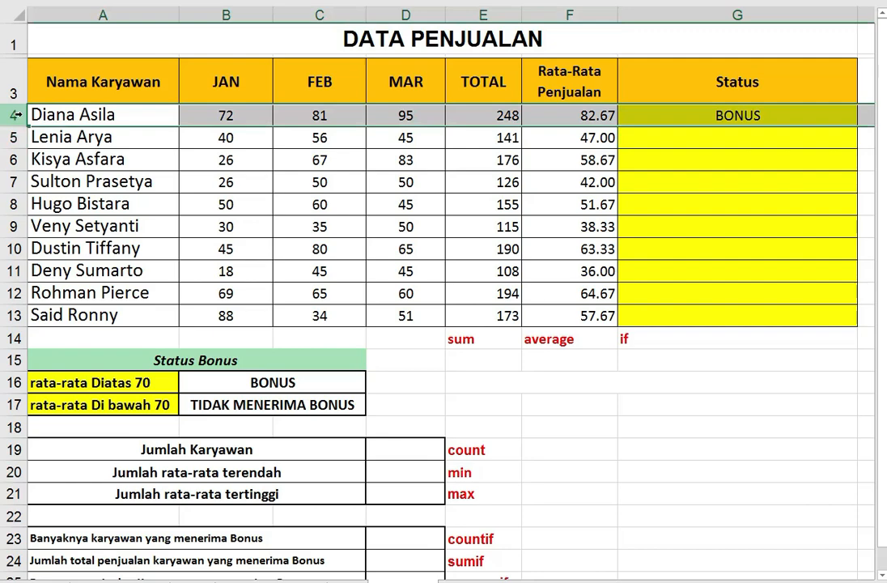
pyautogui.click(827, 180)
pyautogui.click(541, 111)
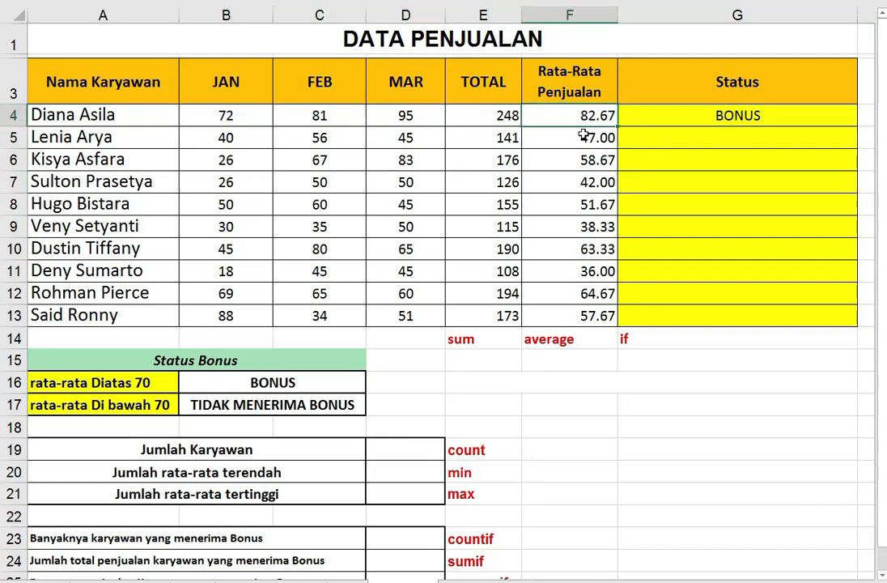
pyautogui.click(827, 119)
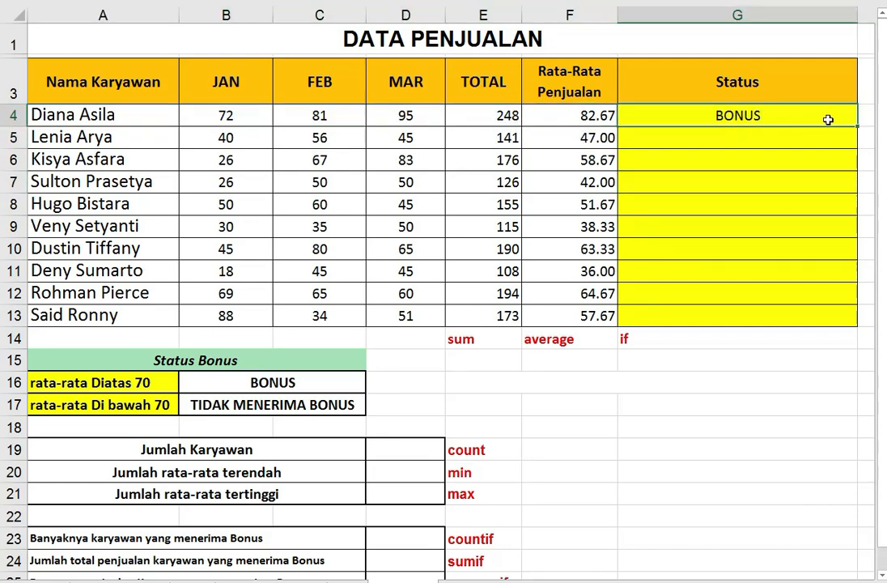
pyautogui.doubleClick(857, 125)
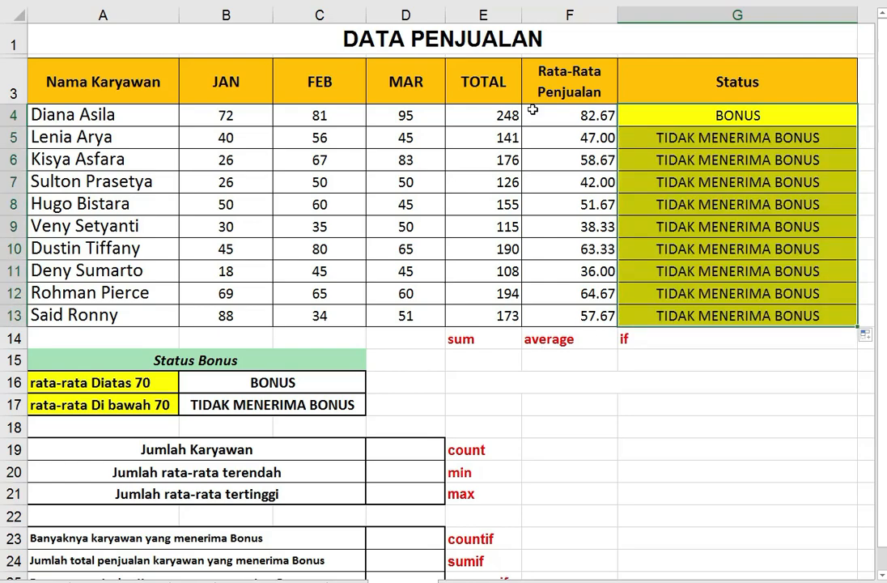
# Compare the statuses in G4:G13 with the average sales in F4:F13 to check them against the 70 threshold.
pyautogui.click(670, 138)
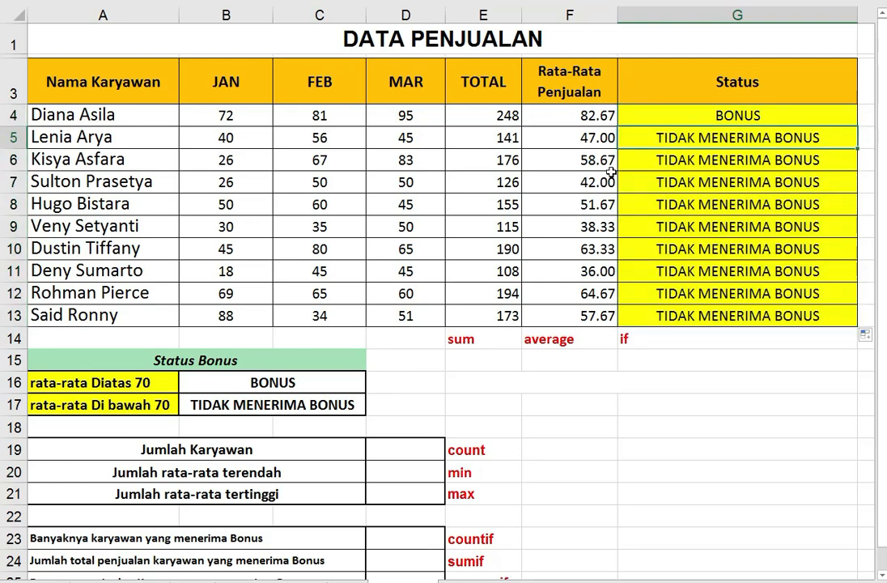
pyautogui.moveTo(591, 136); pyautogui.dragTo(579, 315)
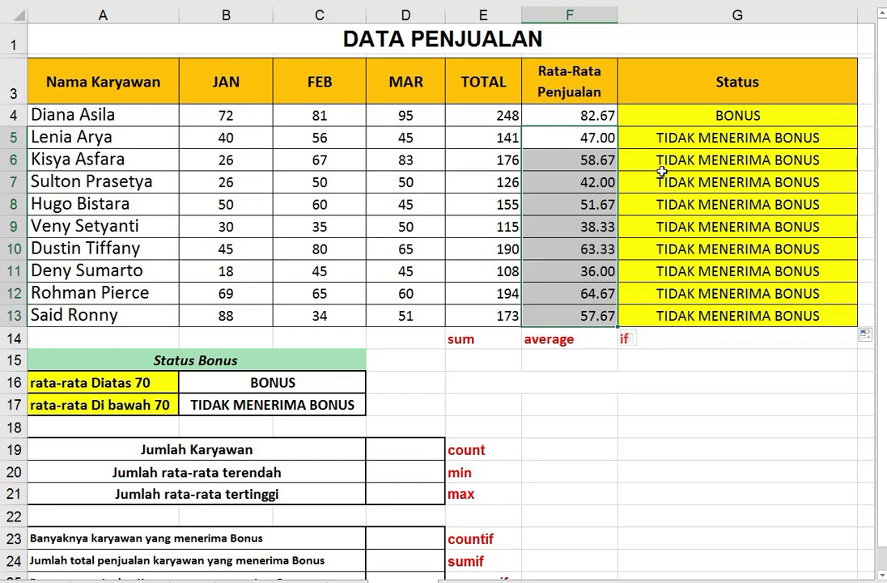
pyautogui.moveTo(664, 138); pyautogui.dragTo(742, 301)
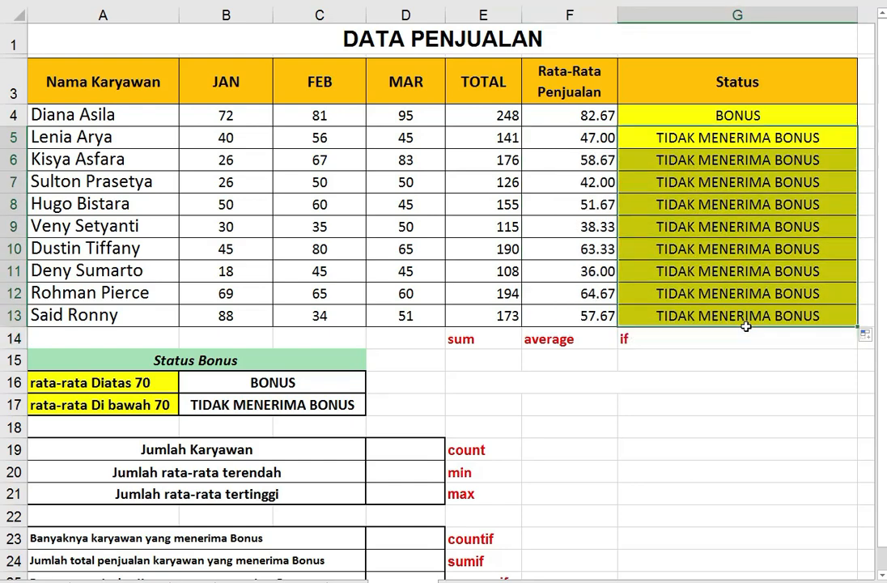
pyautogui.click(681, 361)
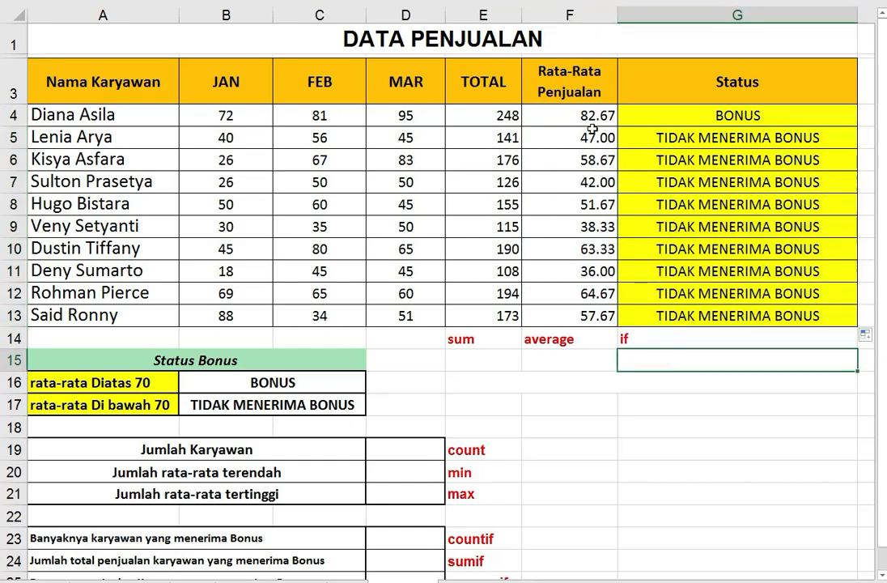
pyautogui.click(647, 114)
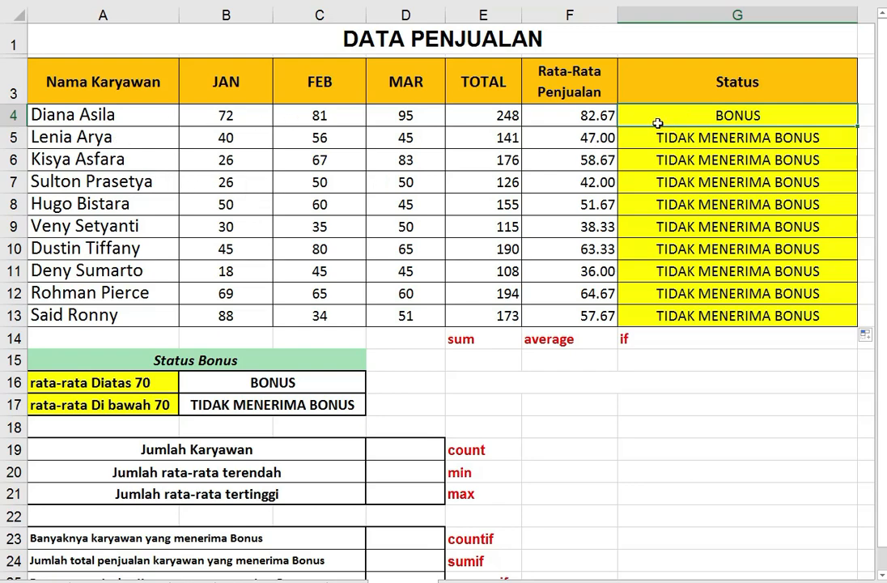
pyautogui.click(530, 110)
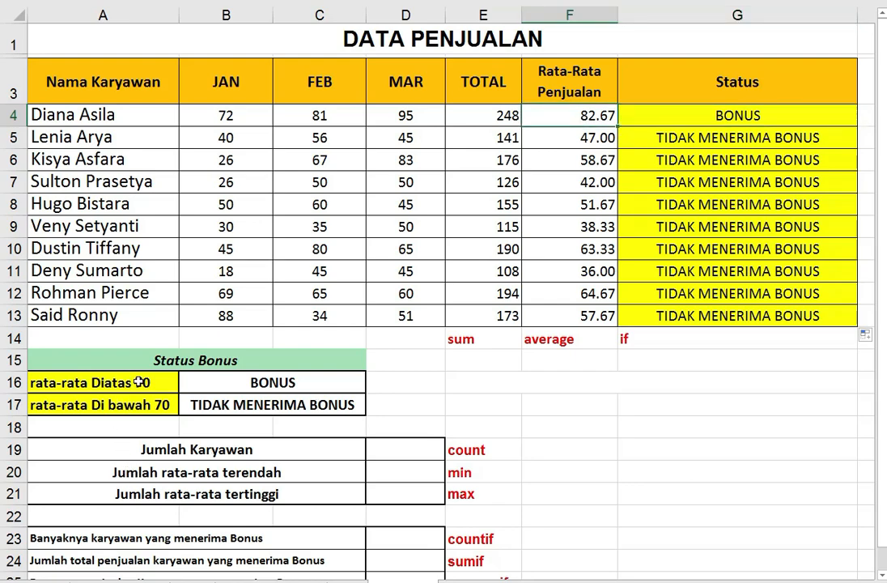
# Check the statuses in G5:G13 against the Status Bonus criteria in A16:C17.
pyautogui.moveTo(140, 382); pyautogui.dragTo(228, 411)
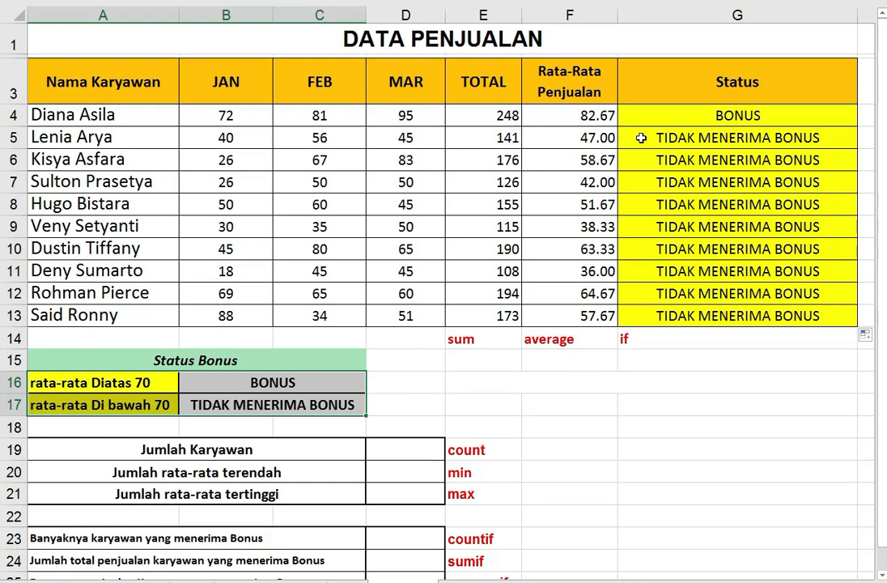
pyautogui.moveTo(641, 138); pyautogui.dragTo(669, 315)
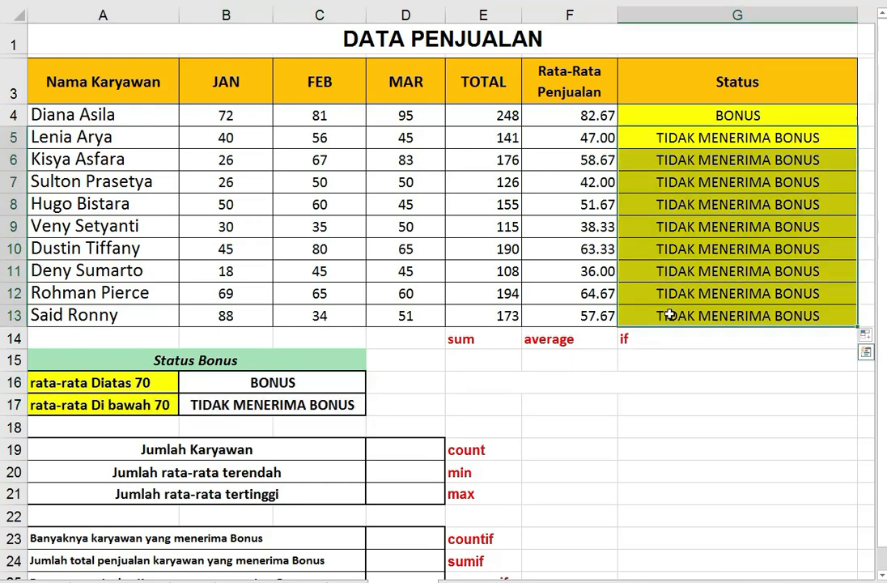
pyautogui.scroll(-1, 414, 394)
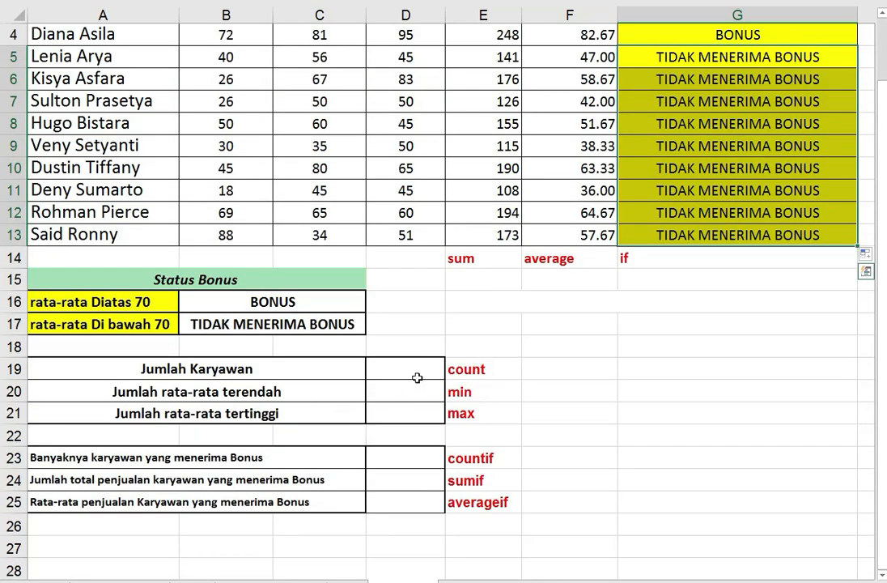
# Compare the employee names in A4:A13 with the averages in F4:F13 to decide which range to count for Jumlah Karyawan.
pyautogui.click(418, 374)
pyautogui.scroll(1, 475, 380)
pyautogui.scroll(-2, 475, 380)
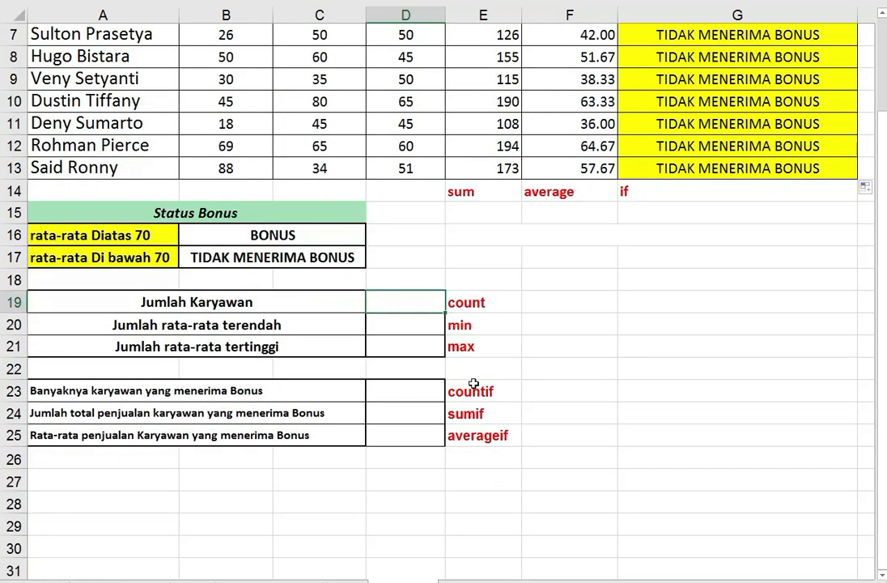
pyautogui.scroll(2, 473, 383)
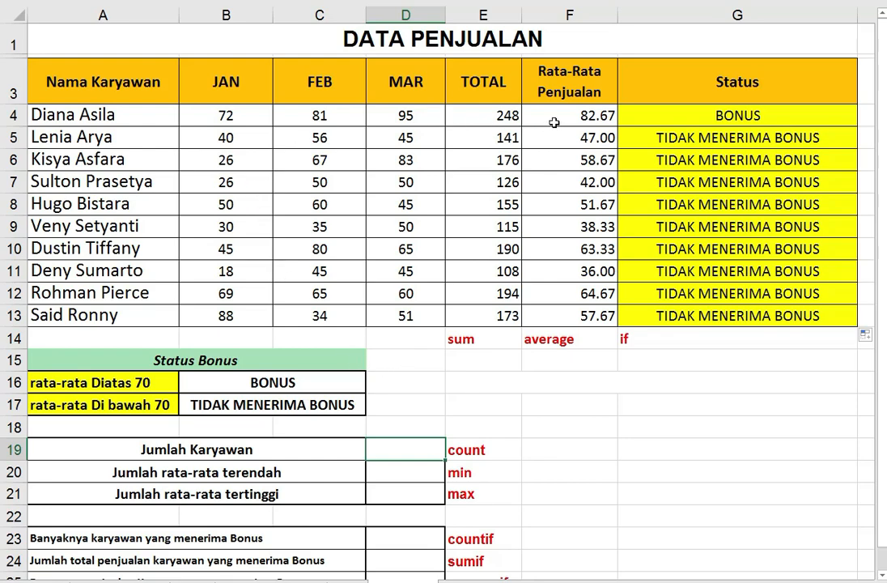
pyautogui.moveTo(554, 122); pyautogui.dragTo(558, 227)
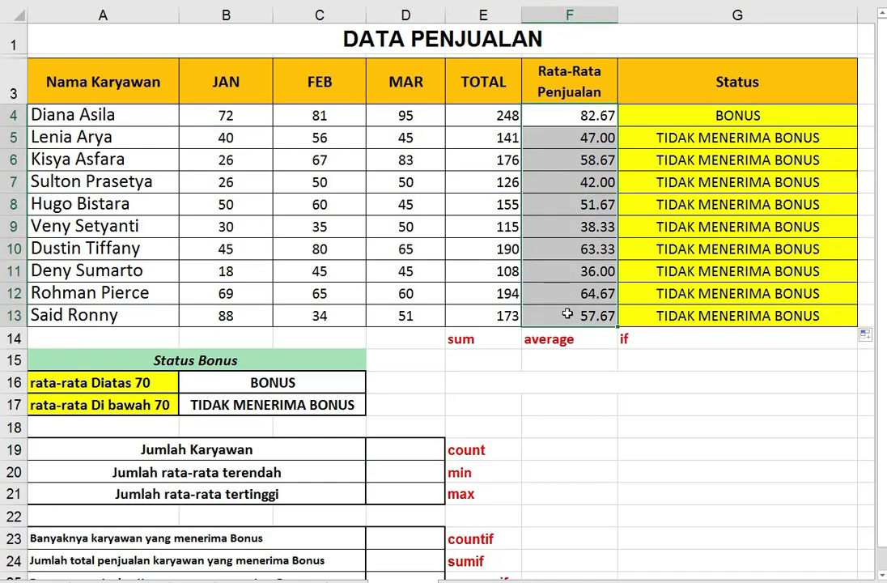
pyautogui.click(567, 443)
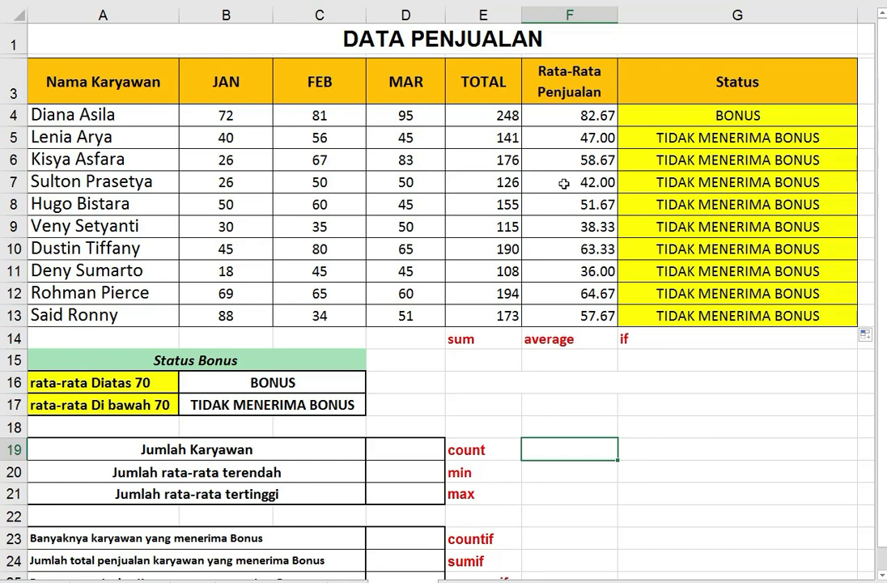
pyautogui.moveTo(550, 114); pyautogui.dragTo(578, 320)
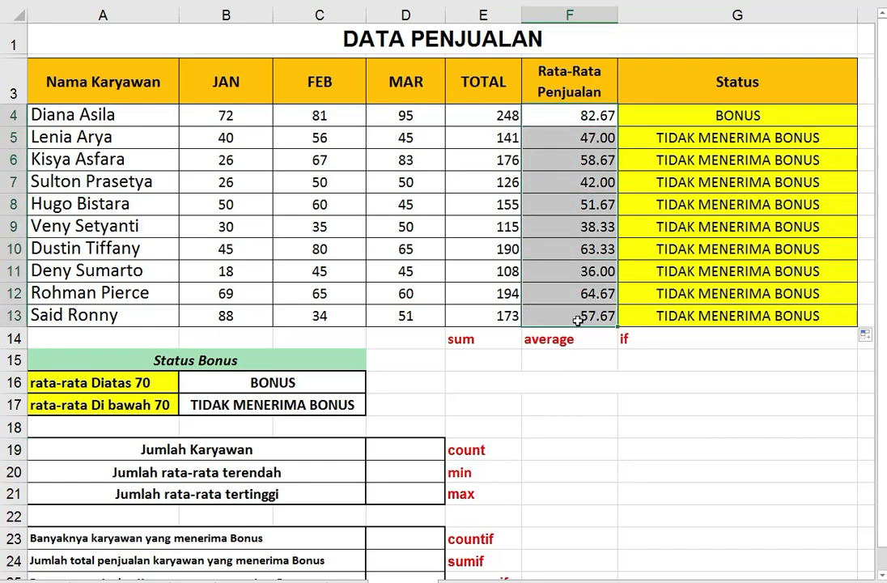
pyautogui.click(411, 469)
pyautogui.moveTo(579, 117); pyautogui.dragTo(589, 315)
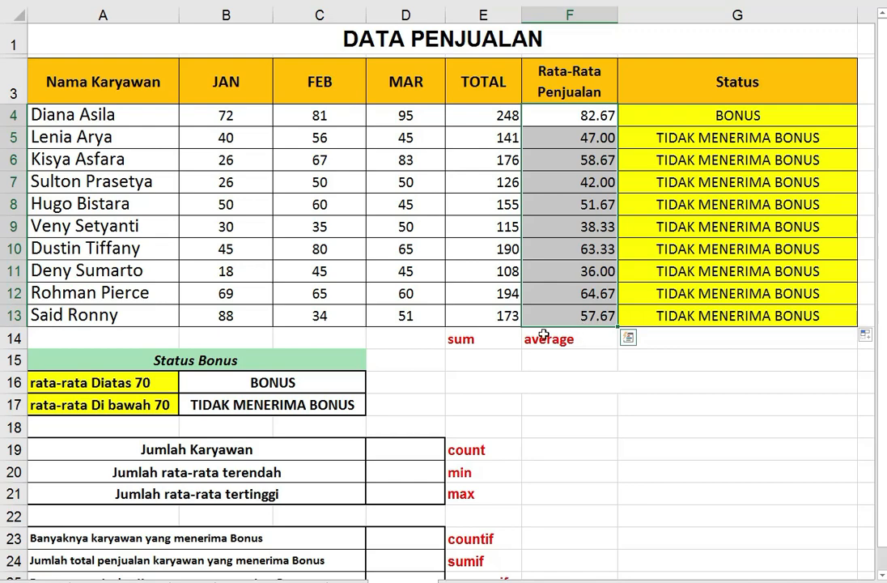
pyautogui.click(195, 173)
pyautogui.moveTo(140, 117); pyautogui.dragTo(148, 303)
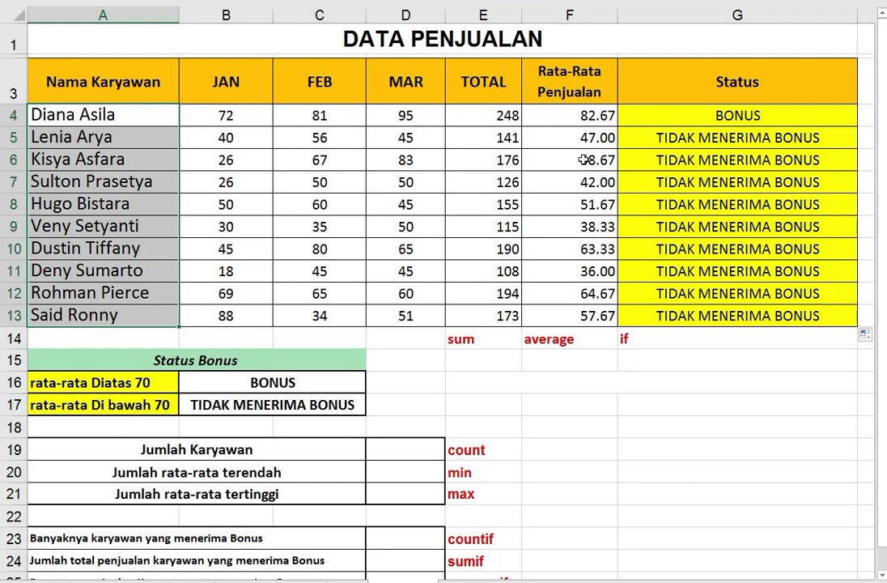
pyautogui.moveTo(557, 115); pyautogui.dragTo(563, 315)
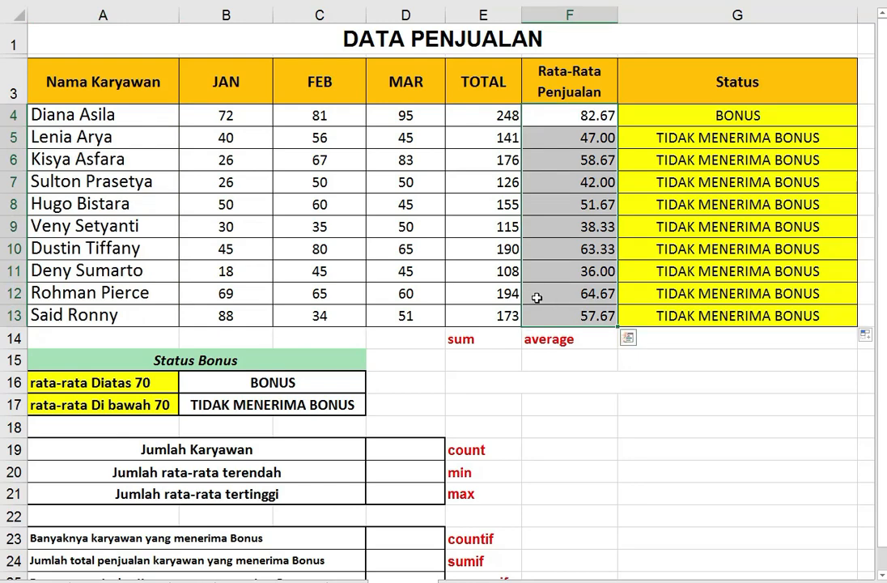
# Calculate Jumlah Karyawan in D19 with a COUNT formula over the averages in F4:F13, and check it against the employee rows.
pyautogui.click(417, 452)
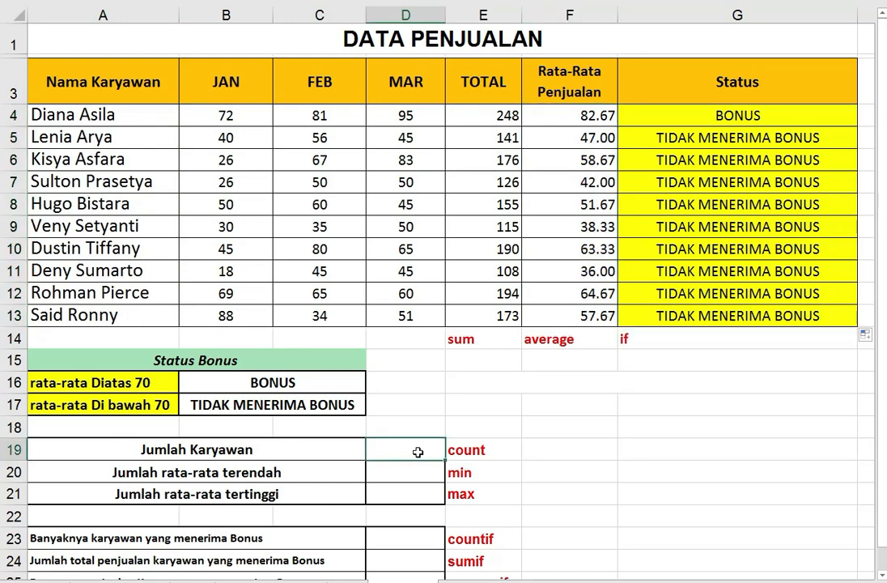
pyautogui.write('=COUNT')
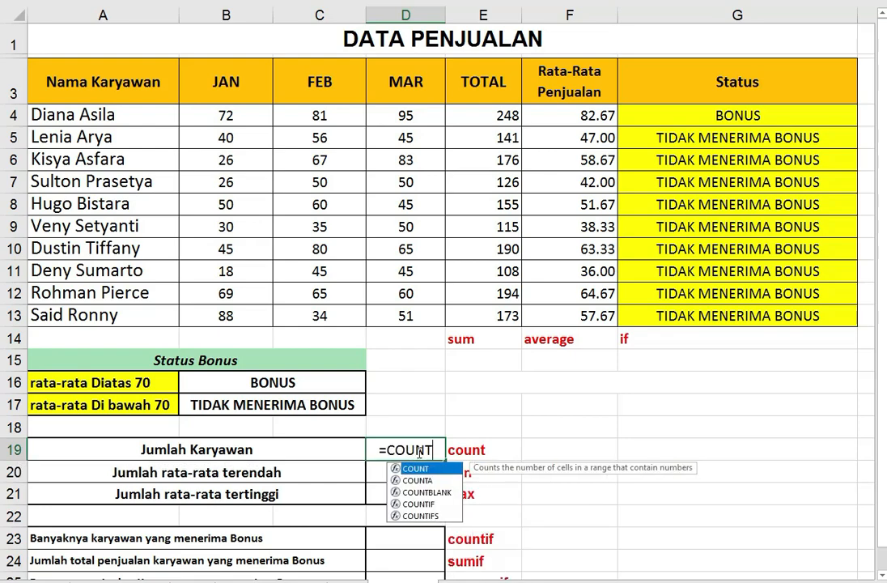
pyautogui.write('(')
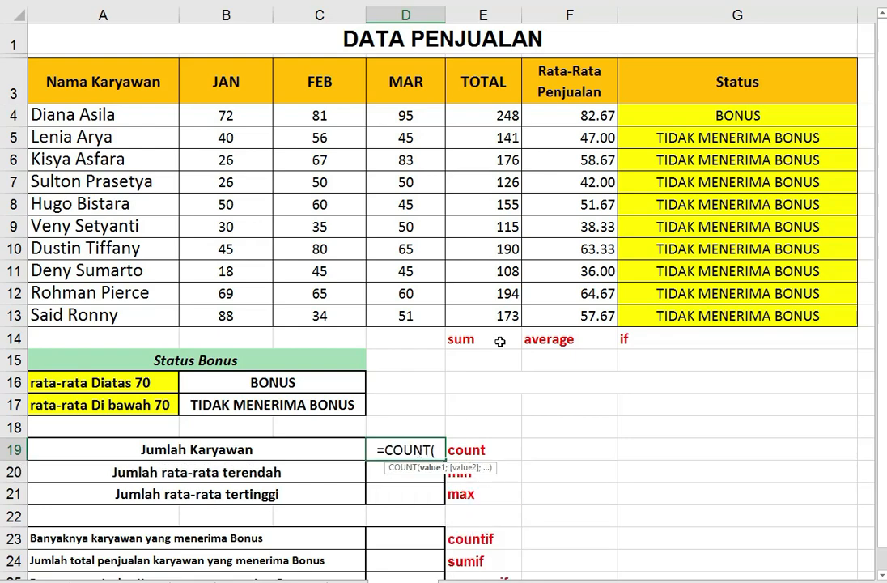
pyautogui.moveTo(564, 119); pyautogui.dragTo(607, 309)
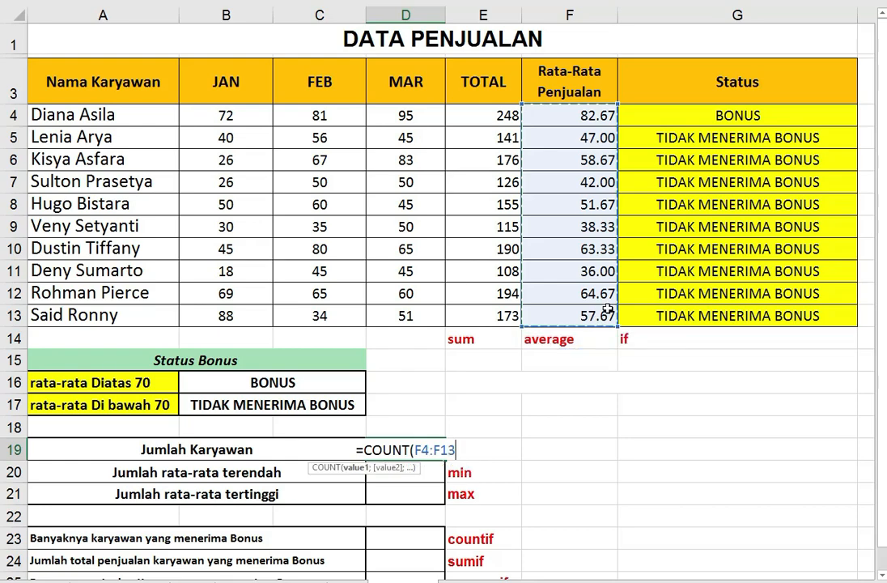
pyautogui.write(')')
pyautogui.press('Return')
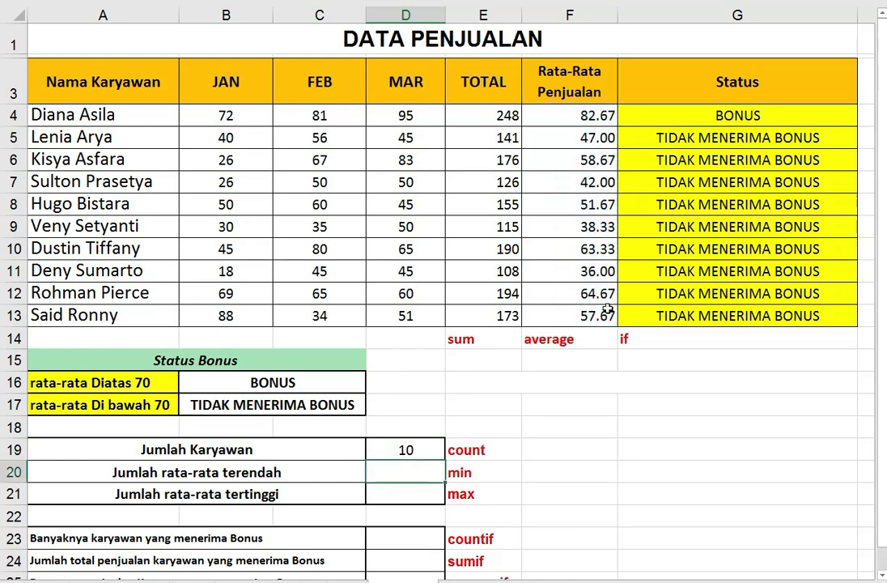
pyautogui.moveTo(587, 115); pyautogui.dragTo(585, 323)
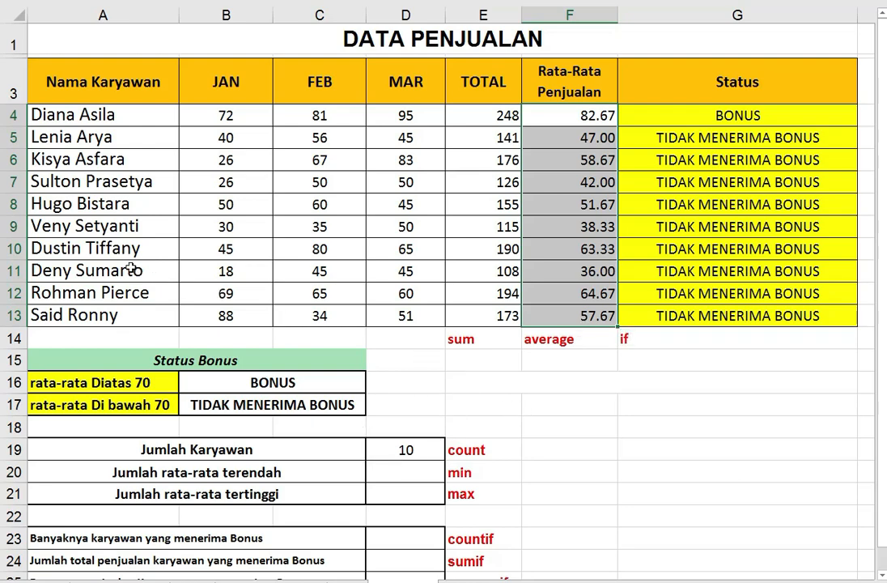
pyautogui.moveTo(126, 108); pyautogui.dragTo(149, 314)
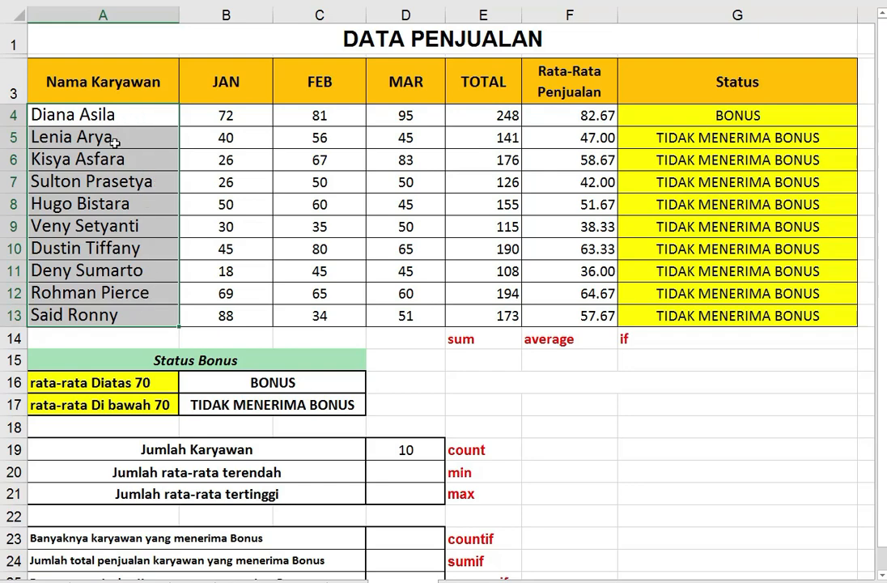
# Calculate Jumlah rata-rata terendah in D20 with a MIN formula over F4:F13, and locate the matching average in the table.
pyautogui.click(392, 475)
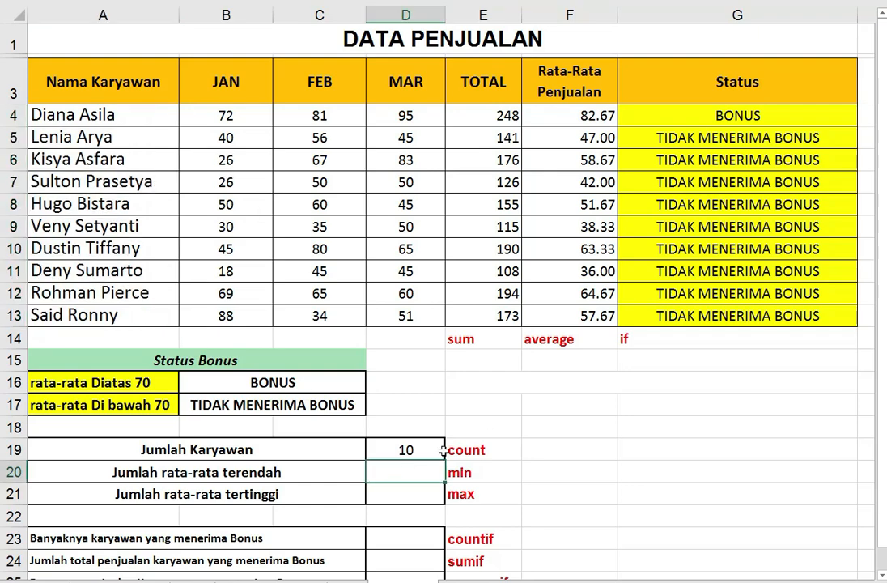
pyautogui.write('=MI')
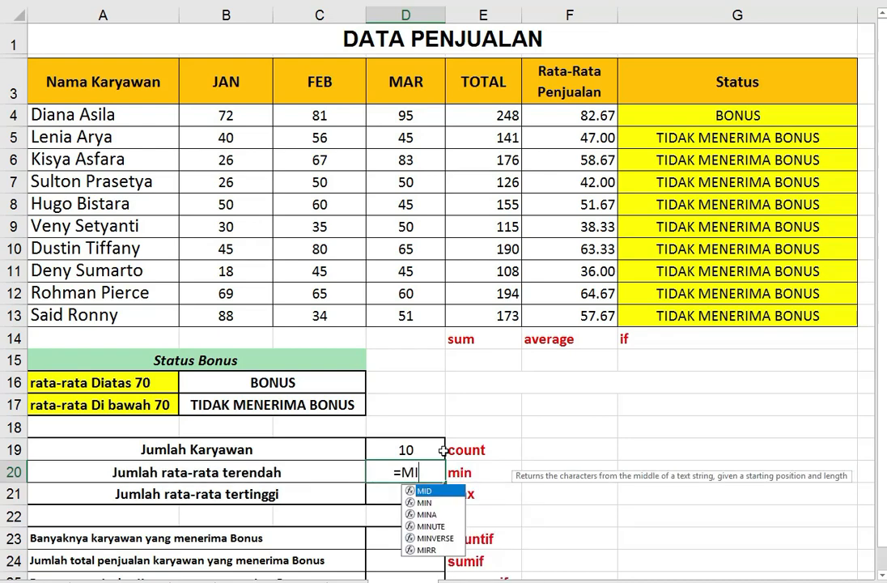
pyautogui.write('N(')
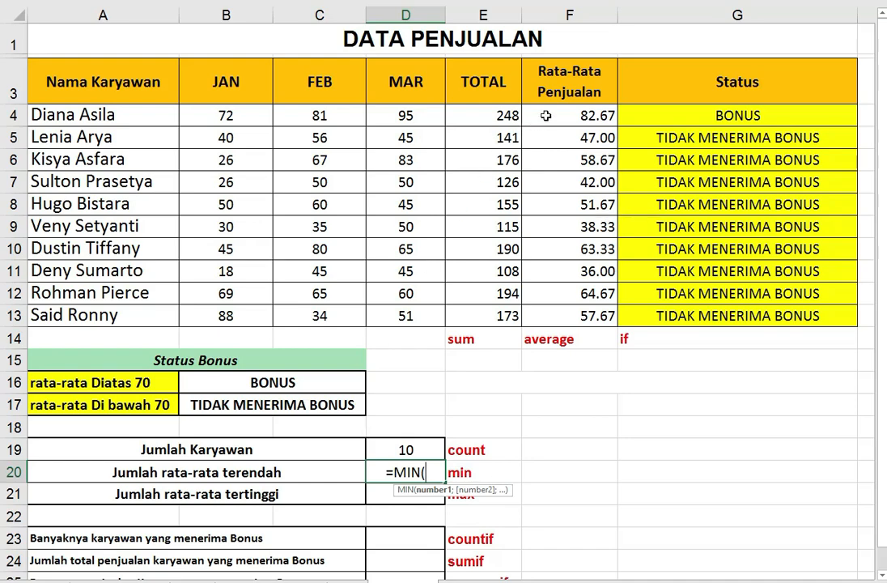
pyautogui.moveTo(559, 115); pyautogui.dragTo(559, 327)
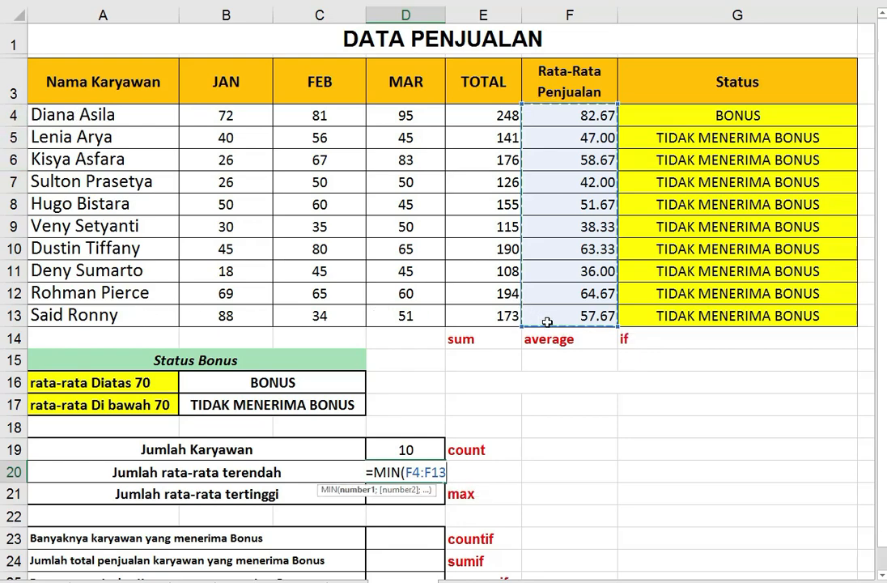
pyautogui.press('Return')
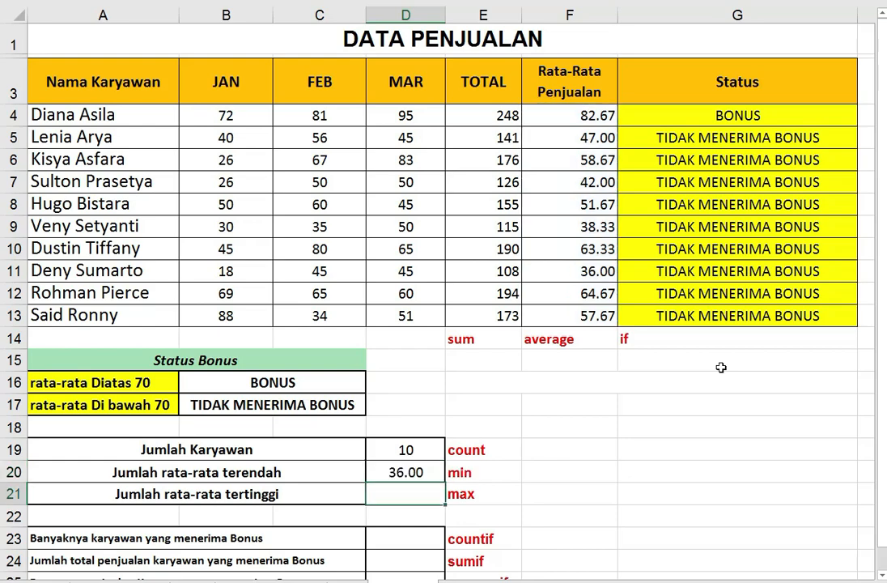
pyautogui.click(582, 271)
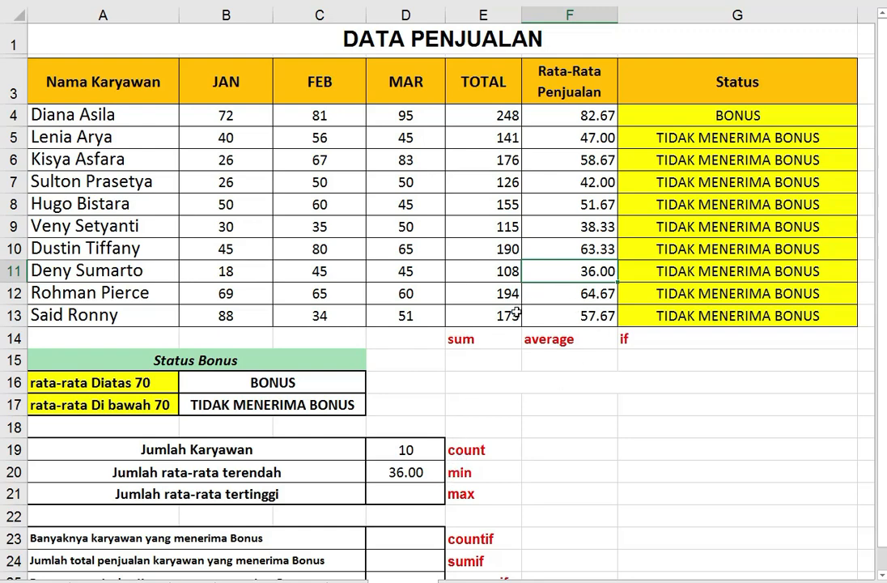
# Calculate Jumlah rata-rata tertinggi in D21 with a MAX formula over the averages in F4:F13.
pyautogui.scroll(-1, 441, 279)
pyautogui.click(416, 420)
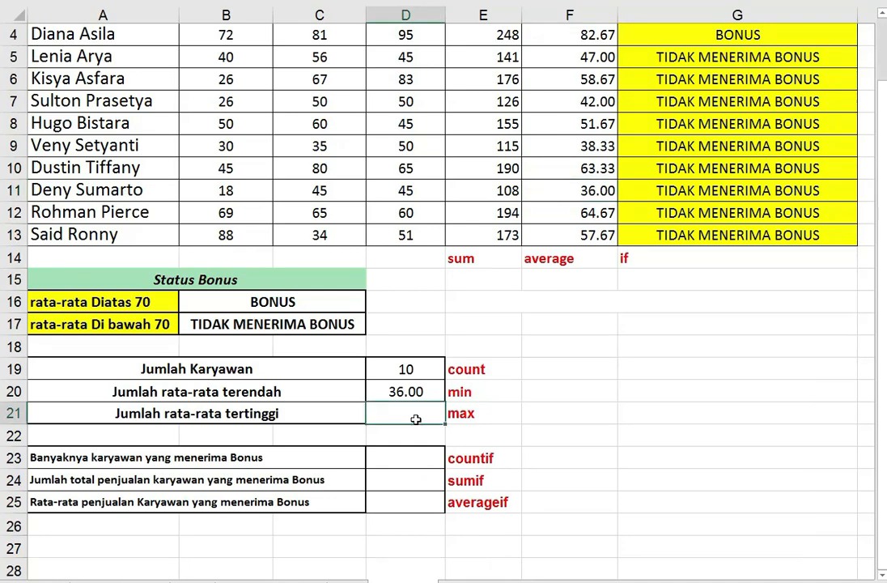
pyautogui.write('=')
pyautogui.write('M')
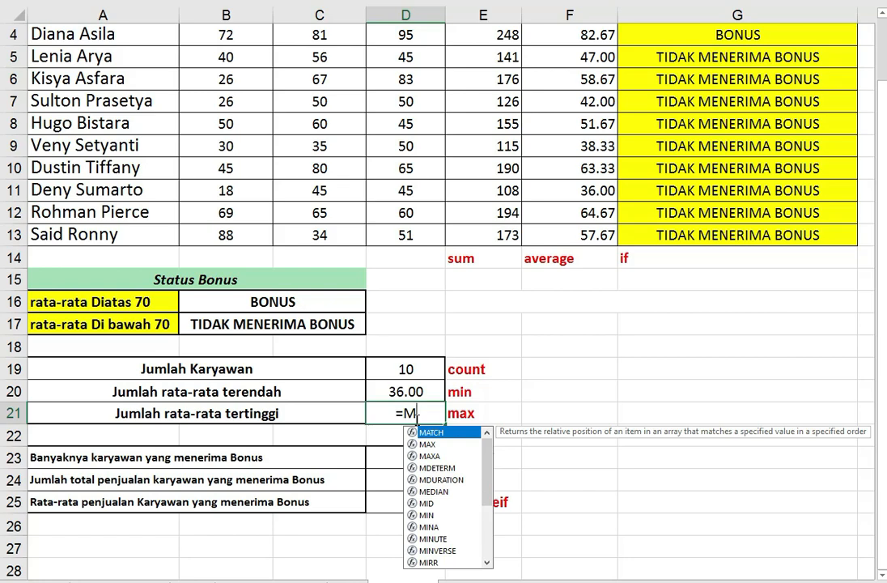
pyautogui.write('AX')
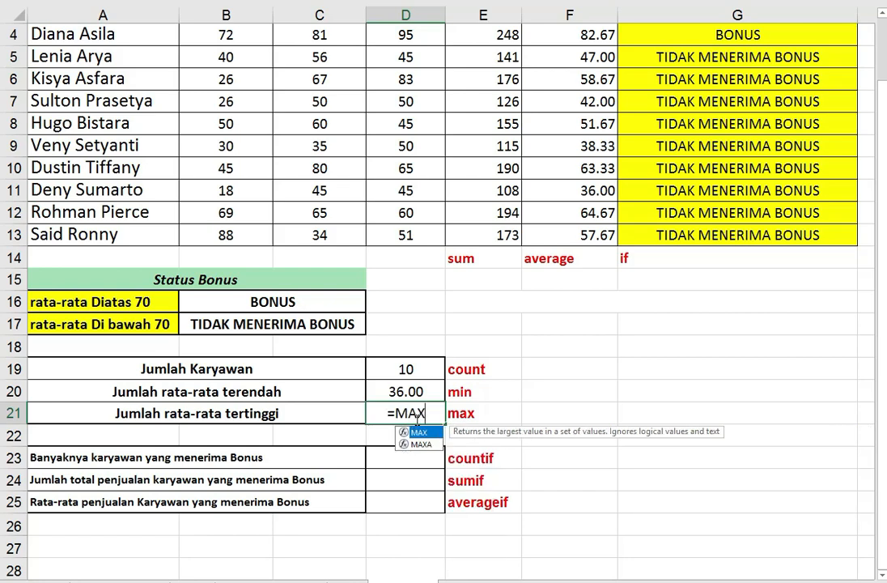
pyautogui.write('(')
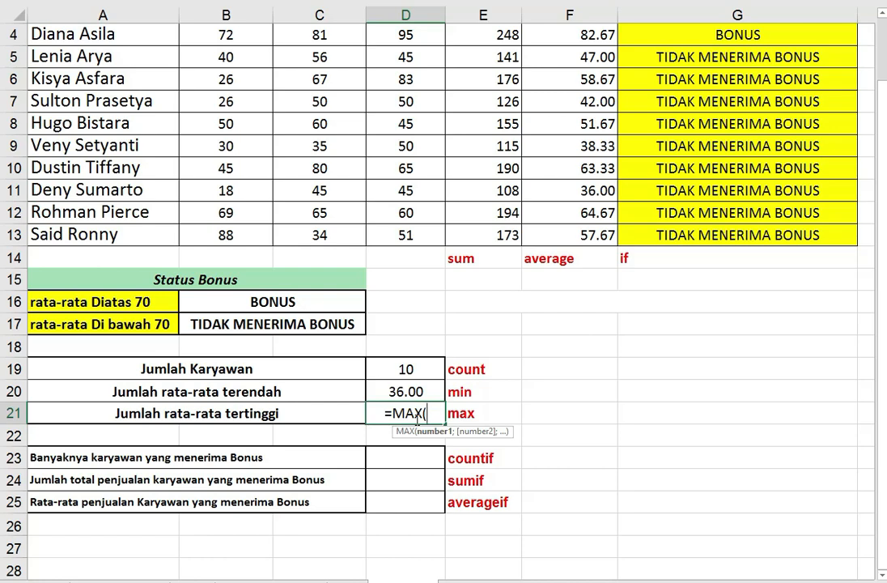
pyautogui.scroll(1, 417, 413)
pyautogui.click(582, 119)
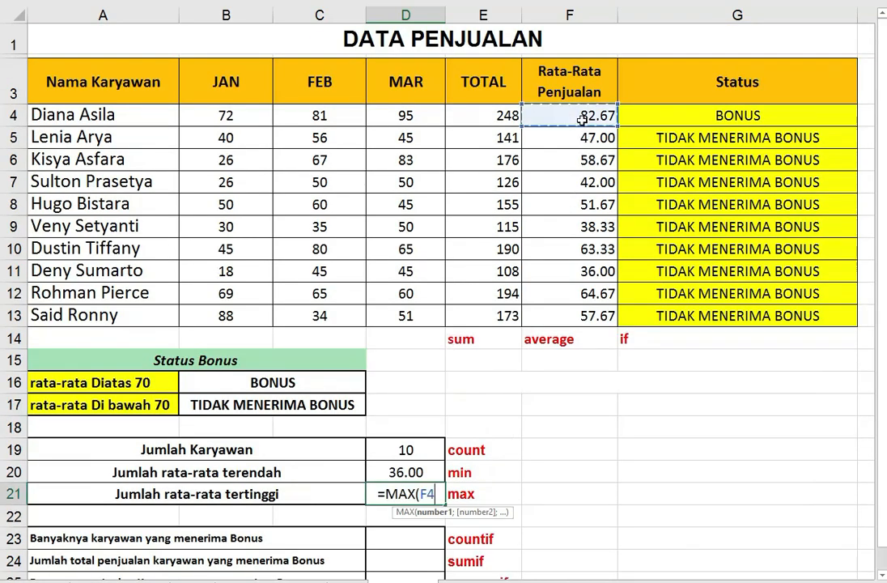
pyautogui.moveTo(582, 119); pyautogui.dragTo(606, 314)
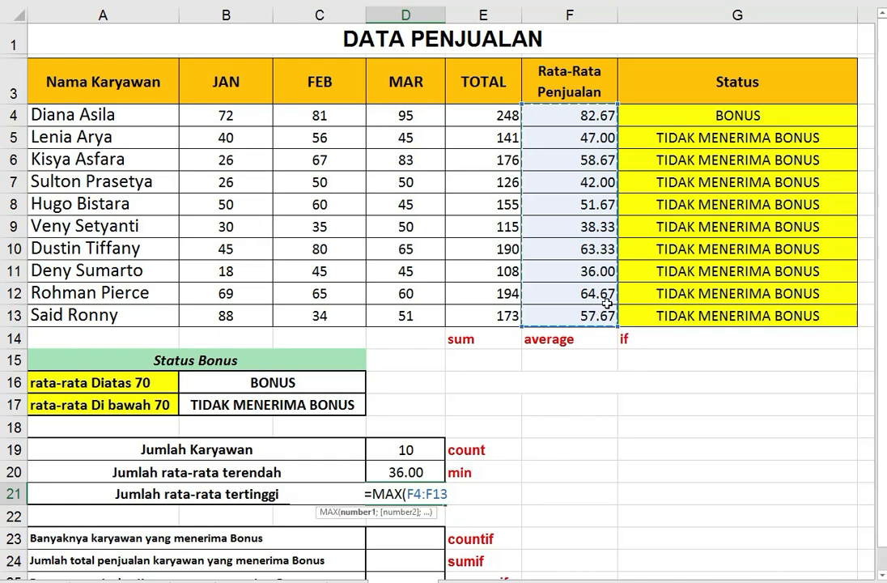
pyautogui.press('Return')
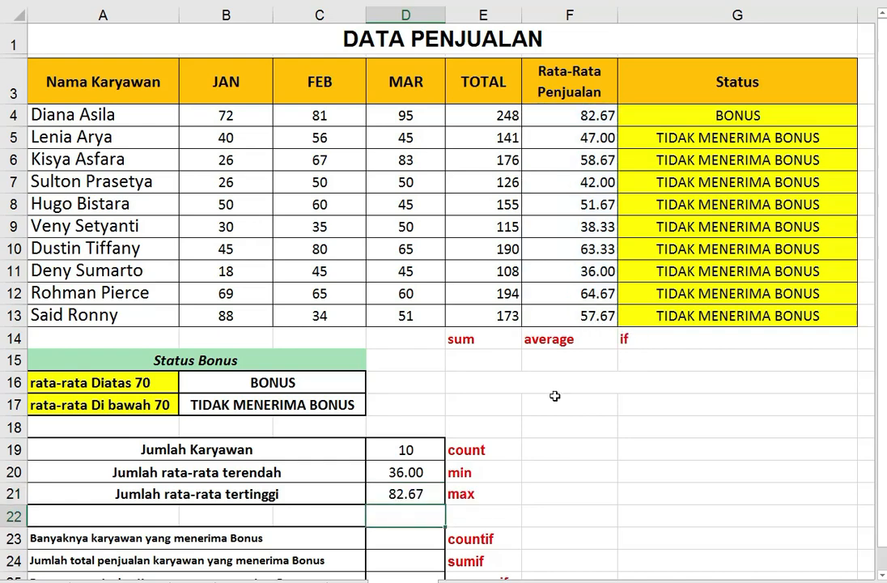
pyautogui.click(442, 493)
# Examine the bonus summary rows 23 to 25 against the Status column to decide which range the count in D23 needs.
pyautogui.scroll(-2, 477, 503)
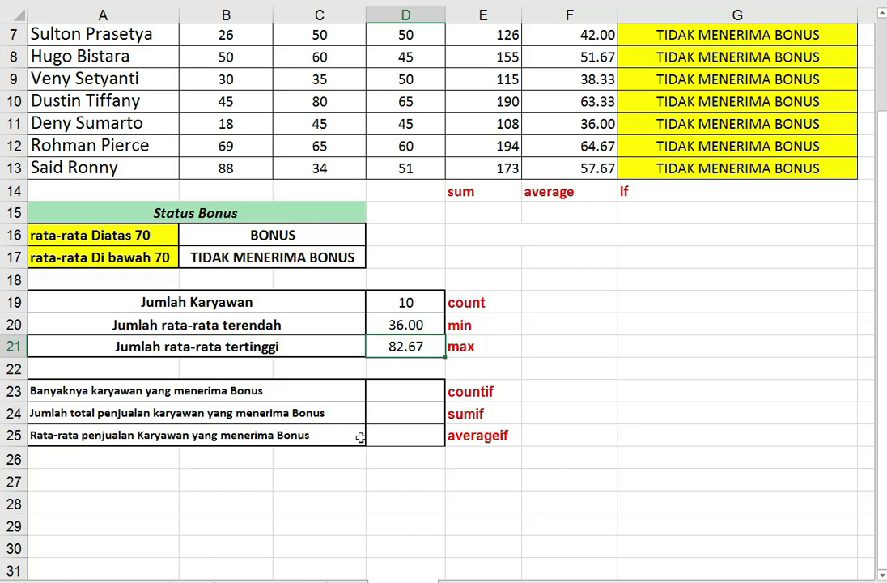
pyautogui.click(397, 391)
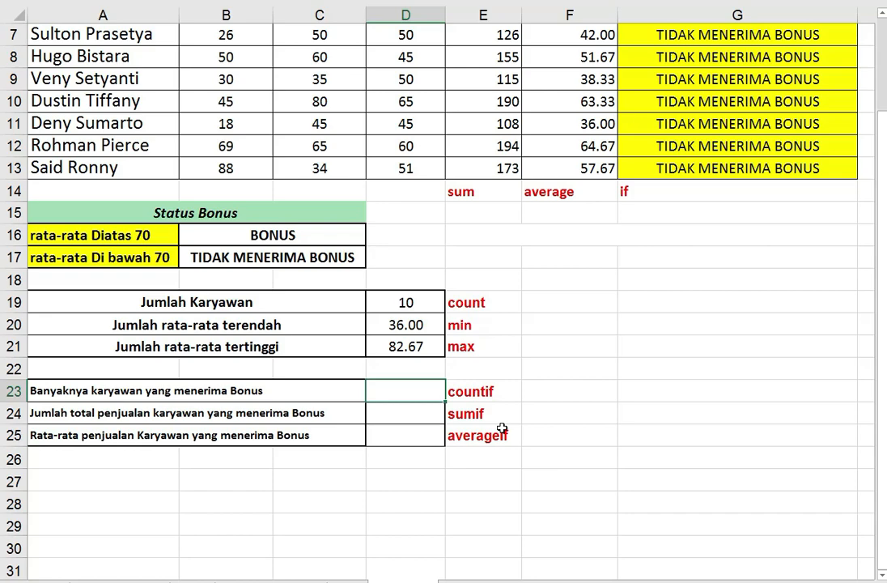
pyautogui.scroll(2, 502, 429)
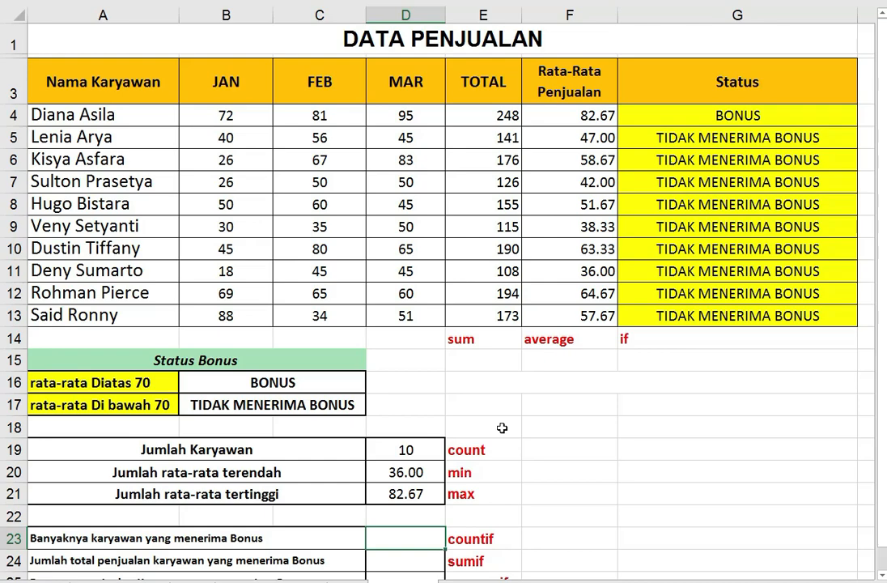
pyautogui.scroll(-1, 507, 423)
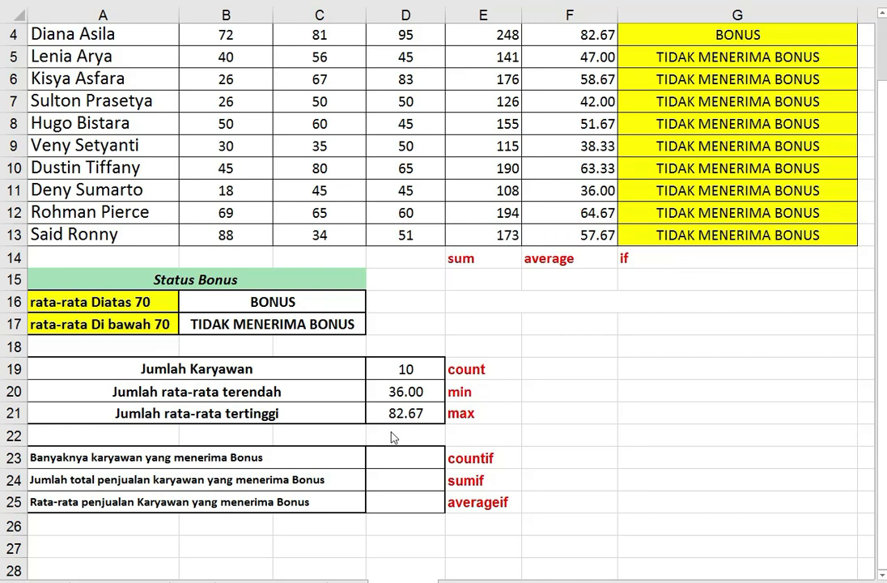
pyautogui.click(400, 456)
pyautogui.scroll(1, 518, 352)
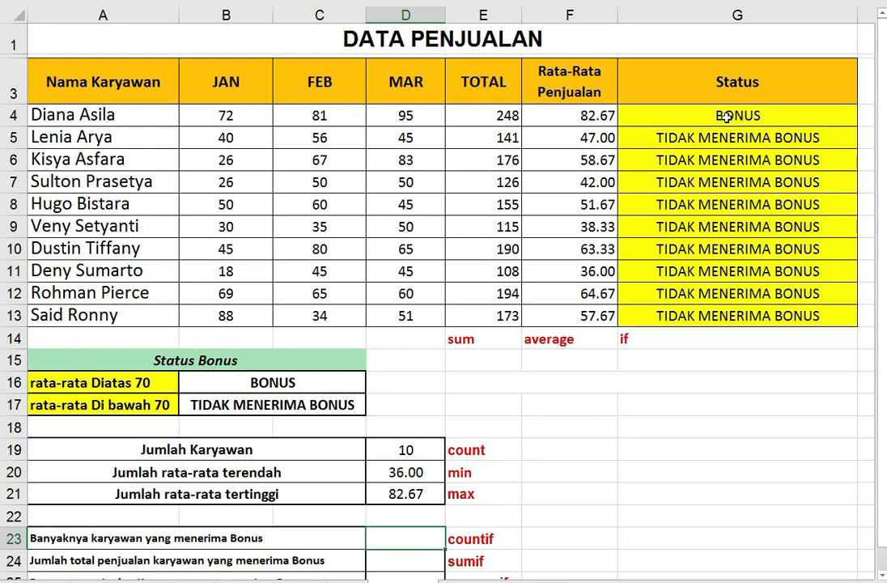
pyautogui.scroll(-2, 656, 187)
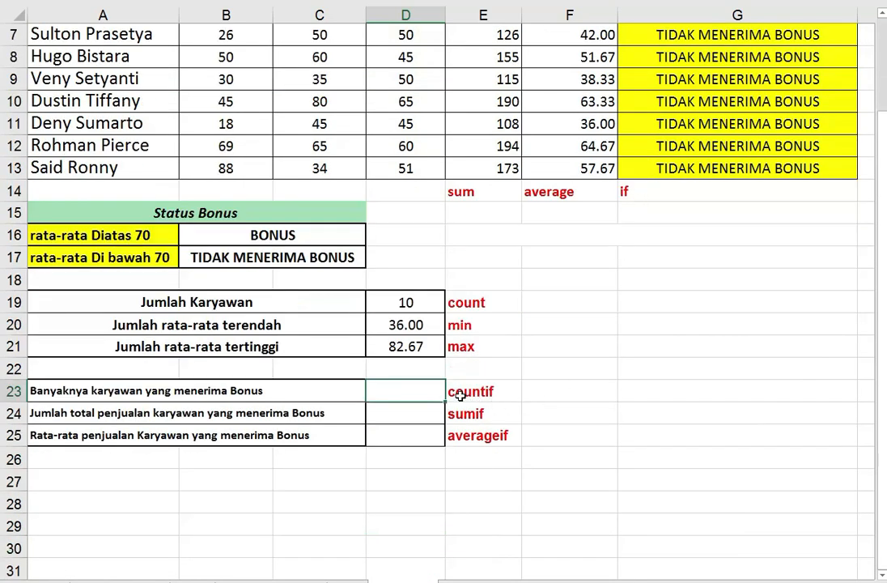
pyautogui.scroll(2, 557, 251)
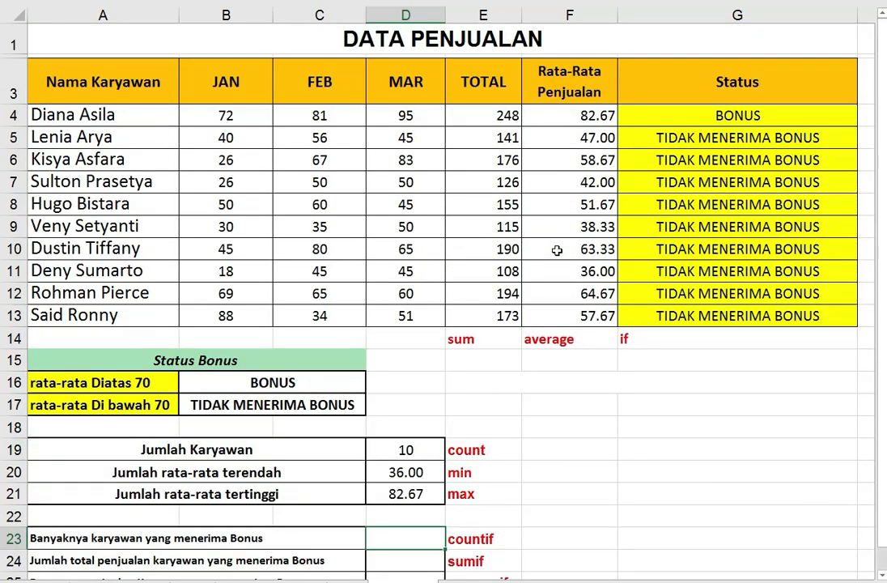
# Calculate Banyaknya karyawan yang menerima Bonus in D23 with a COUNTIF formula over the statuses in G4:G13, using the criterion "BONUS".
pyautogui.write('=COUT')
pyautogui.press('BackSpace')
pyautogui.write('NTIF')
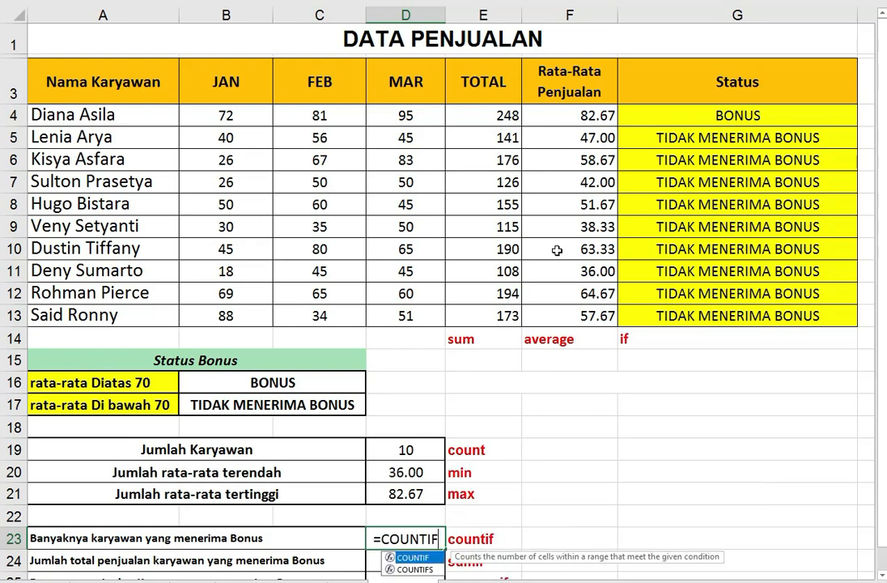
pyautogui.write('(')
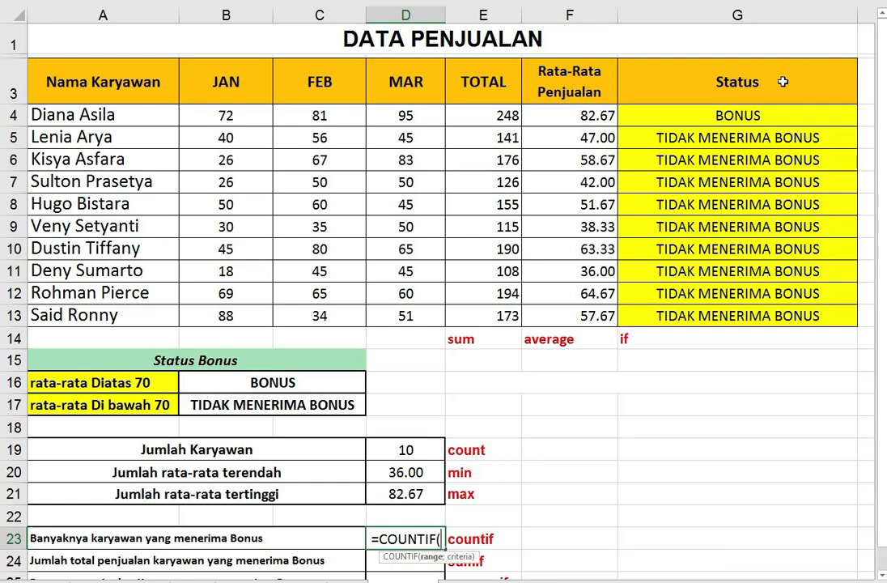
pyautogui.moveTo(758, 114); pyautogui.dragTo(751, 315)
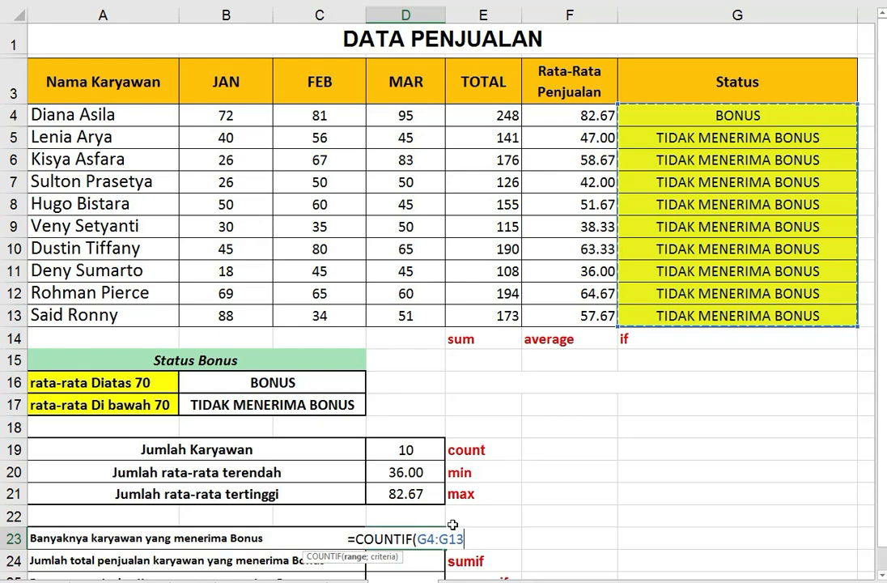
pyautogui.write(';')
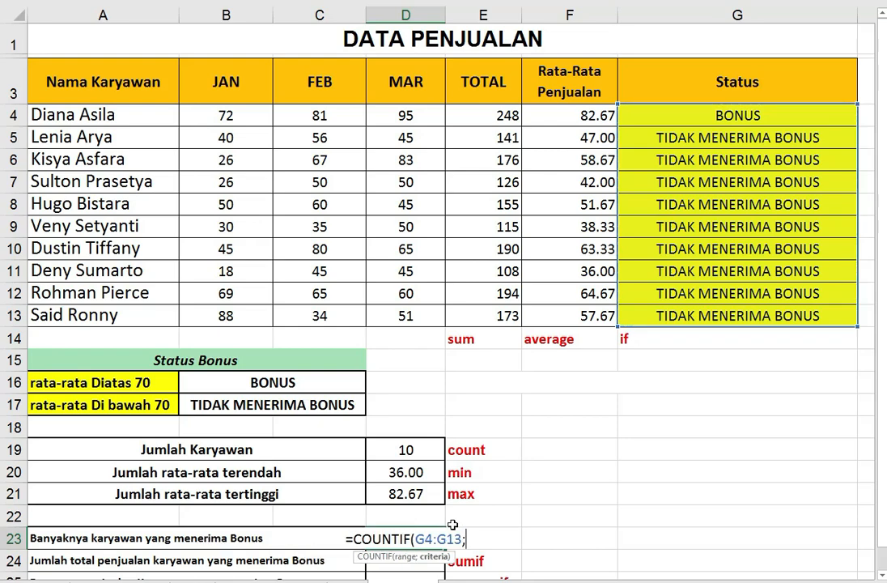
pyautogui.write('"')
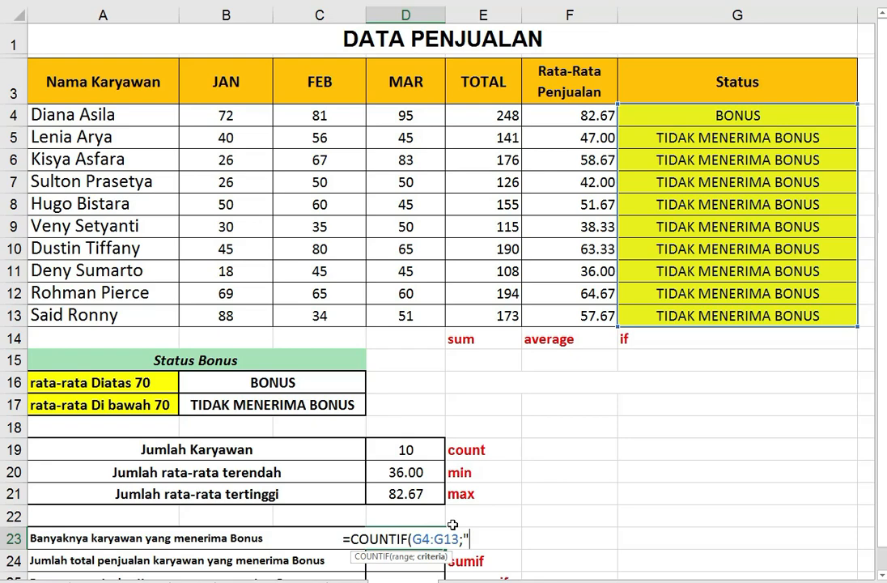
pyautogui.write('B')
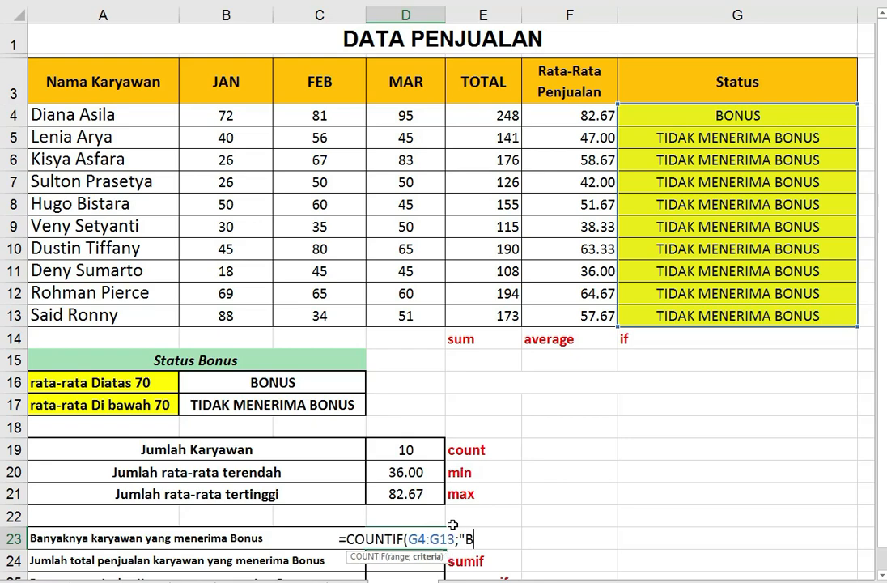
pyautogui.write('ONUS')
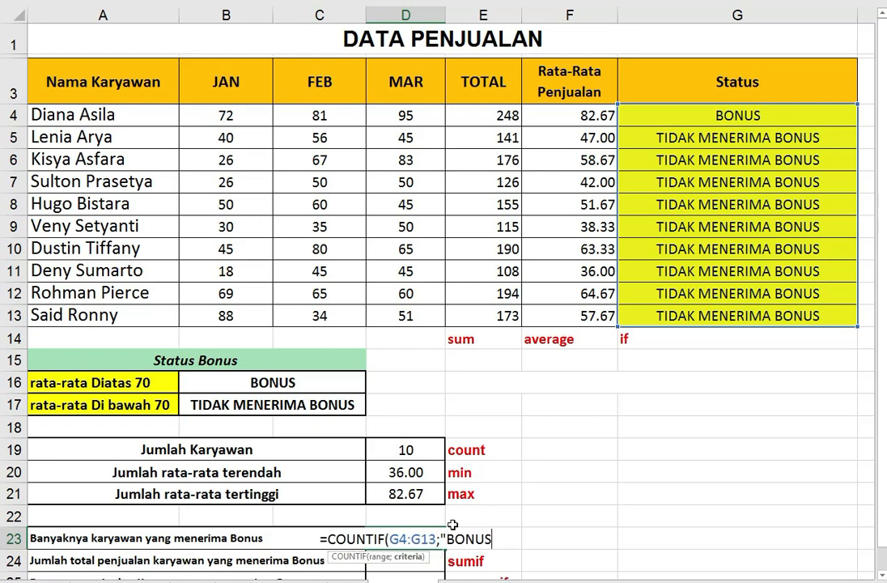
pyautogui.write('")')
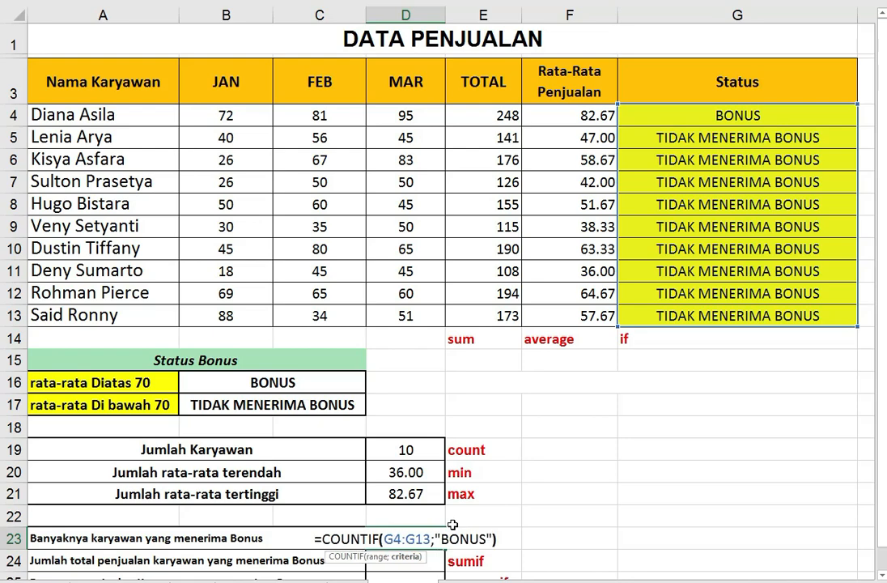
pyautogui.press('Return')
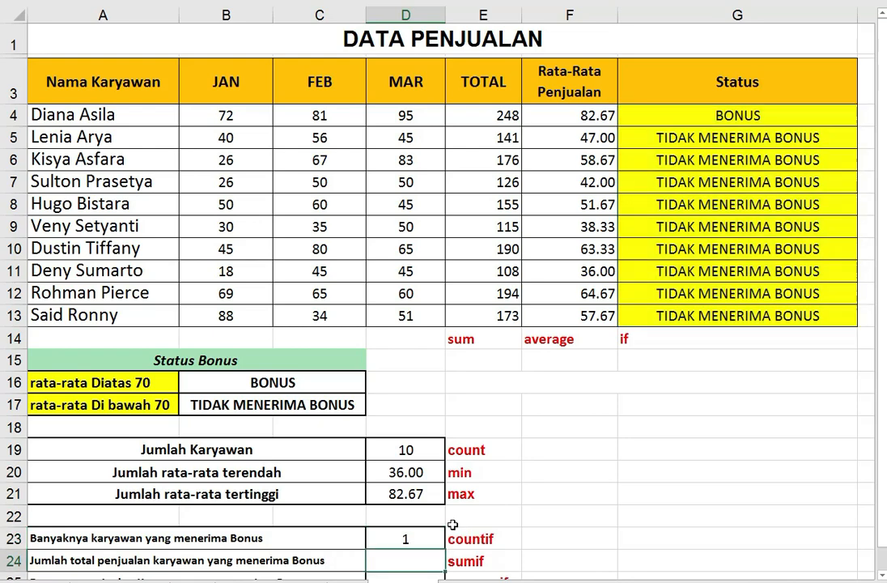
# Try the criterion "TIDAK MENERIMA BONUS" in the D23 COUNTIF formula and check the count against the matching rows in the Status column.
pyautogui.doubleClick(440, 535)
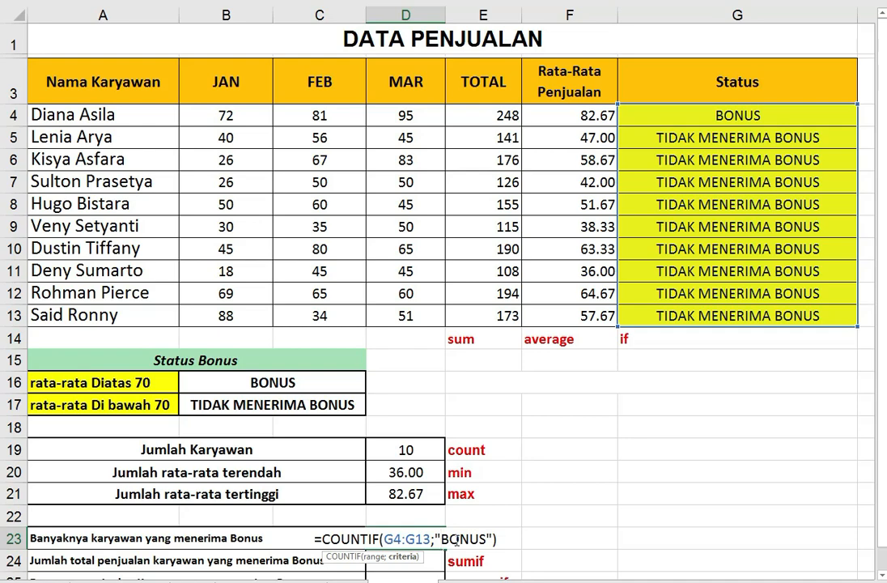
pyautogui.write('TIDAK')
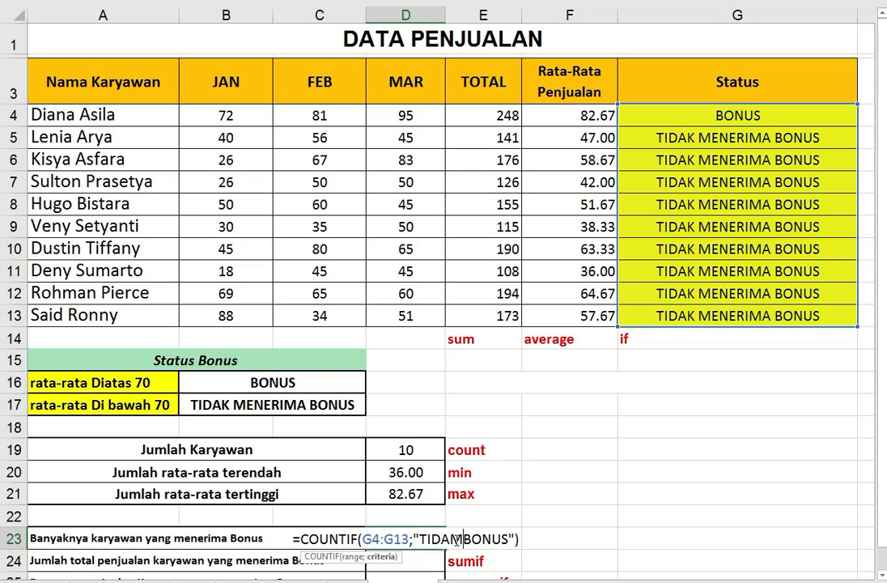
pyautogui.write(' MENER')
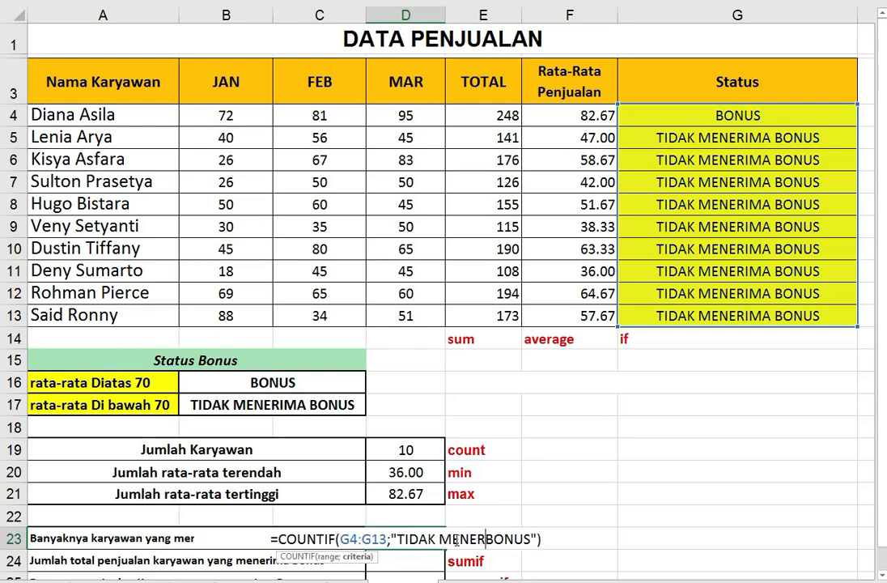
pyautogui.write('IMA')
pyautogui.press('Return')
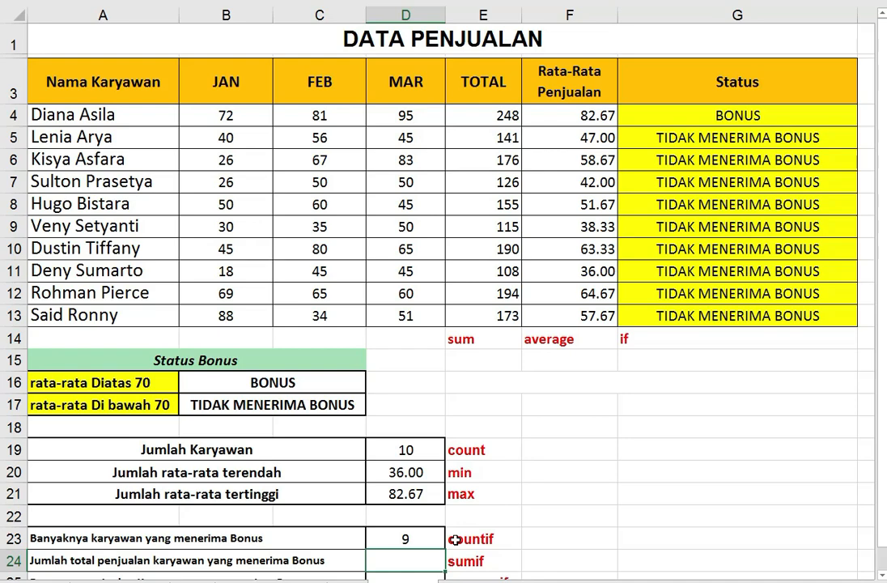
pyautogui.moveTo(718, 135); pyautogui.dragTo(719, 301)
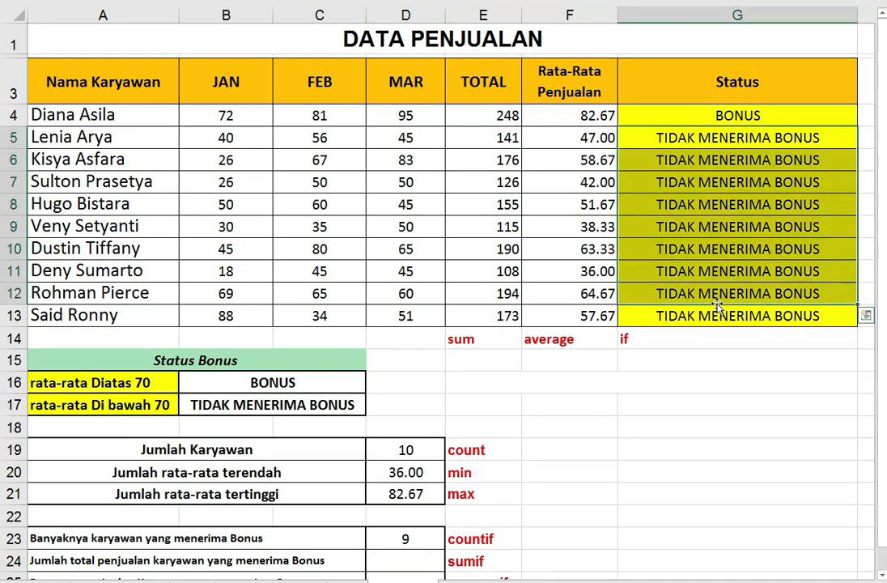
# Restore the criterion of the COUNTIF formula in D23 to "BONUS".
pyautogui.click(420, 553)
pyautogui.doubleClick(419, 540)
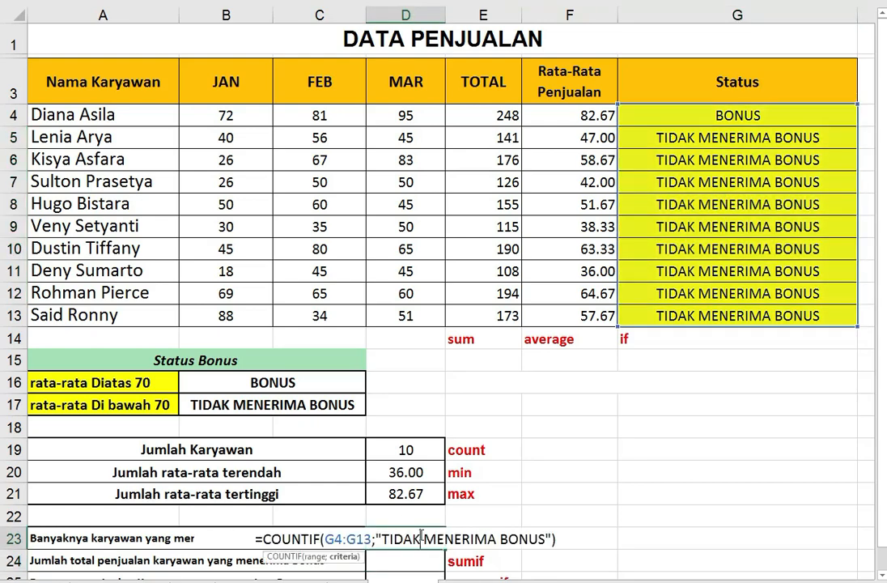
pyautogui.click(501, 539)
pyautogui.press('BackSpace')
pyautogui.press('BackSpace')
pyautogui.press('BackSpace')
pyautogui.press('BackSpace')
pyautogui.press('BackSpace')
pyautogui.press('BackSpace')
pyautogui.press('BackSpace')
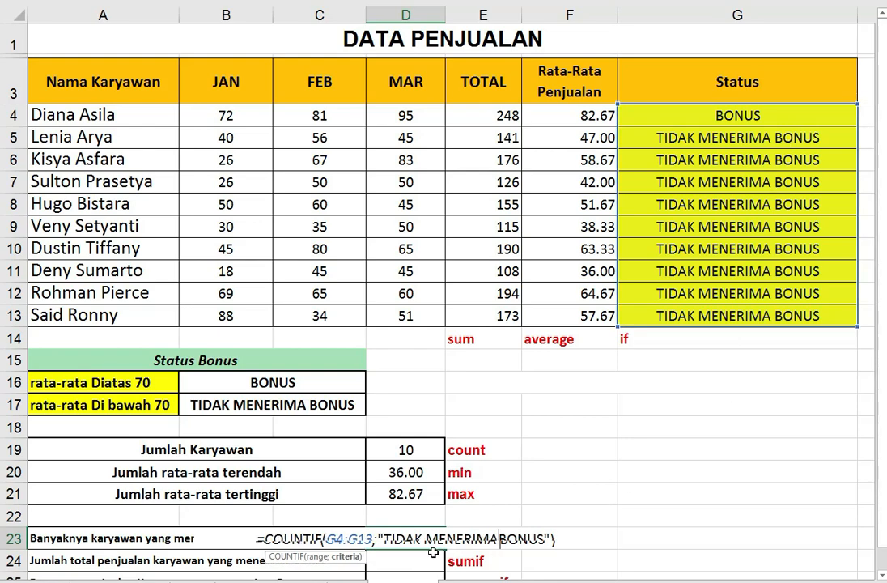
pyautogui.press('BackSpace')
pyautogui.press('BackSpace')
pyautogui.press('BackSpace')
pyautogui.press('BackSpace')
pyautogui.press('BackSpace')
pyautogui.press('BackSpace')
pyautogui.press('BackSpace')
pyautogui.press('BackSpace')
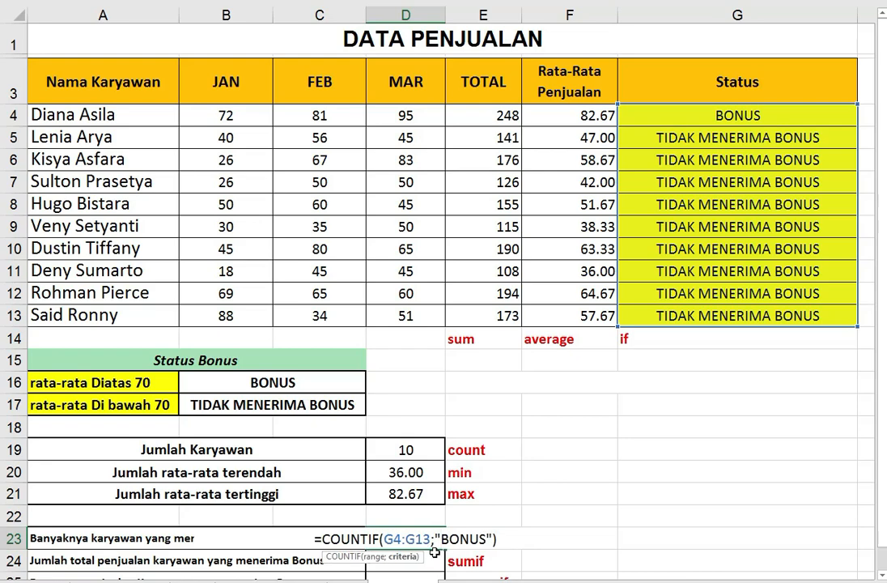
pyautogui.write('.')
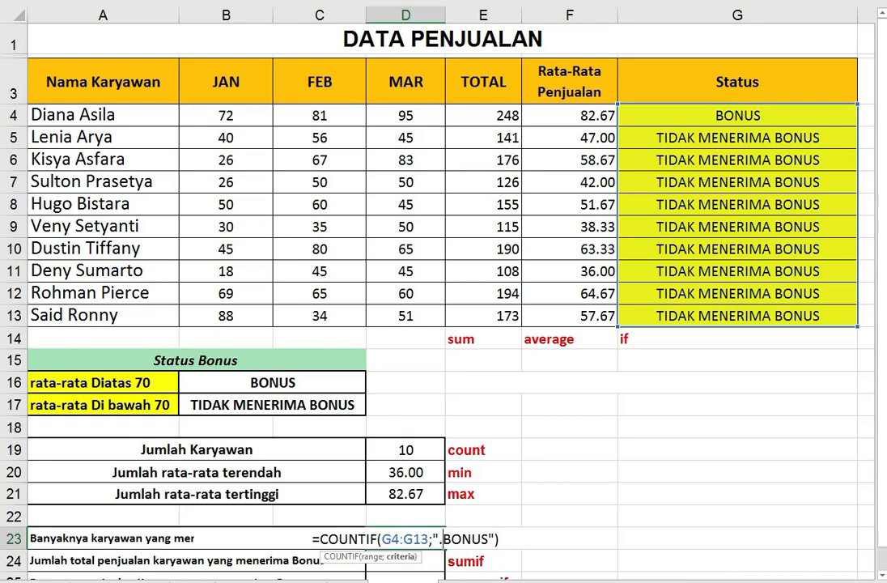
pyautogui.press('Return')
# Begin a SUMIF formula in D24 for Jumlah total penjualan karyawan yang menerima Bonus, using the statuses in G4:G13 as its range.
pyautogui.scroll(-1, 385, 340)
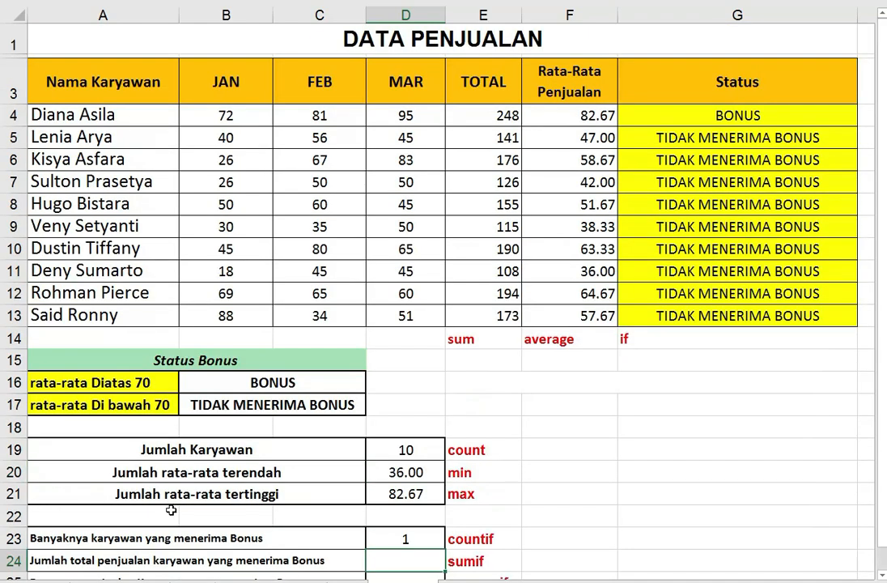
pyautogui.scroll(1, 146, 441)
pyautogui.scroll(-1, 488, 176)
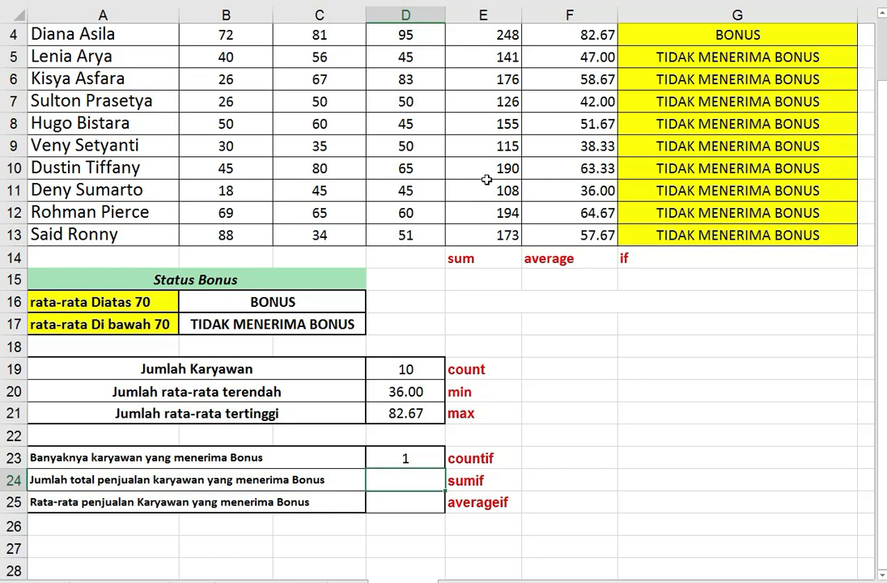
pyautogui.click(506, 40)
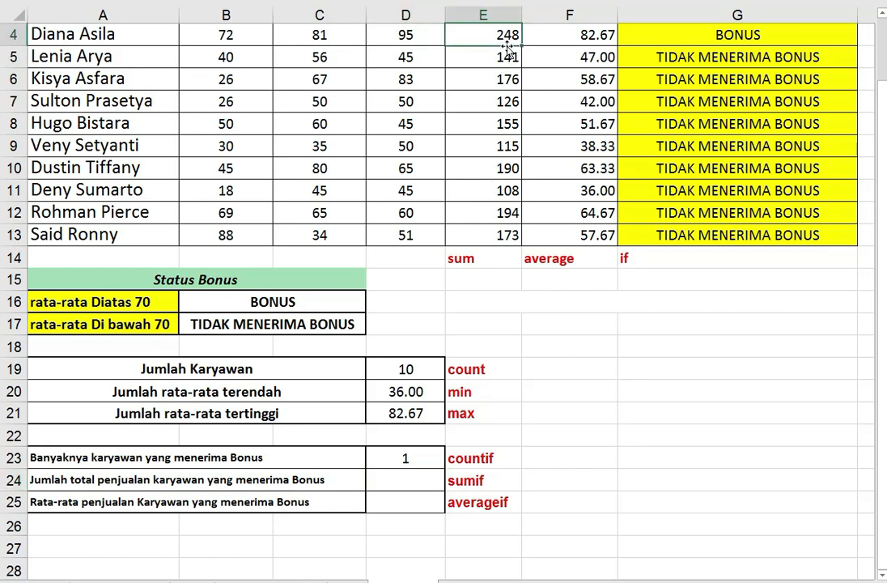
pyautogui.click(409, 484)
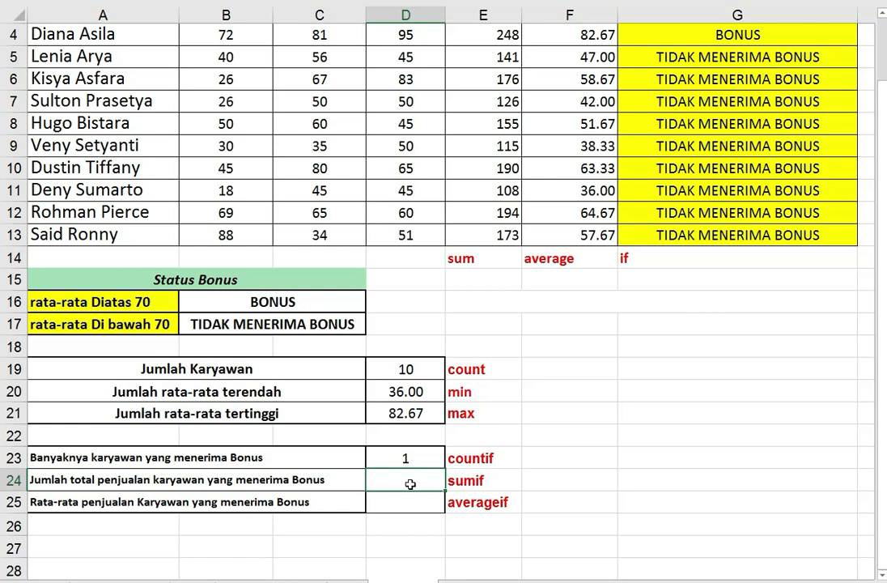
pyautogui.write('=')
pyautogui.scroll(1, 411, 484)
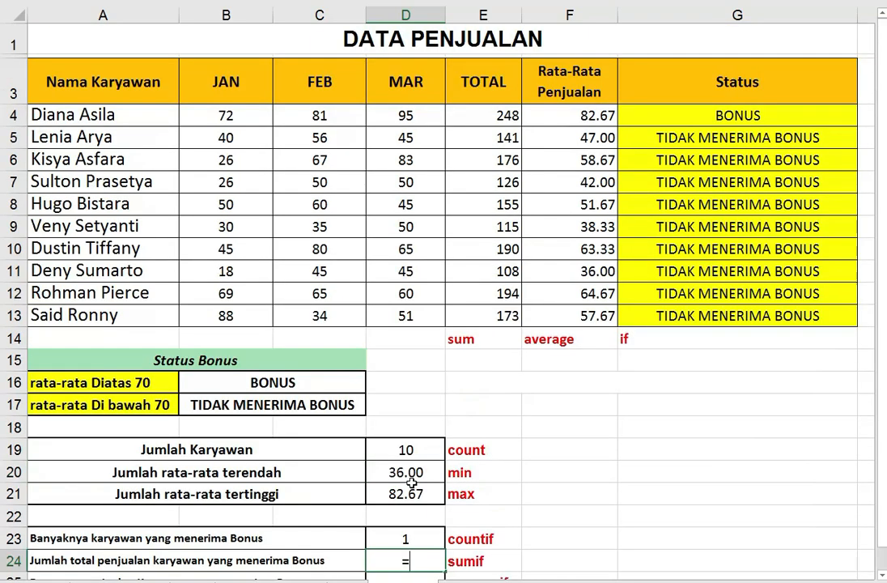
pyautogui.scroll(-2, 411, 484)
pyautogui.write('SU')
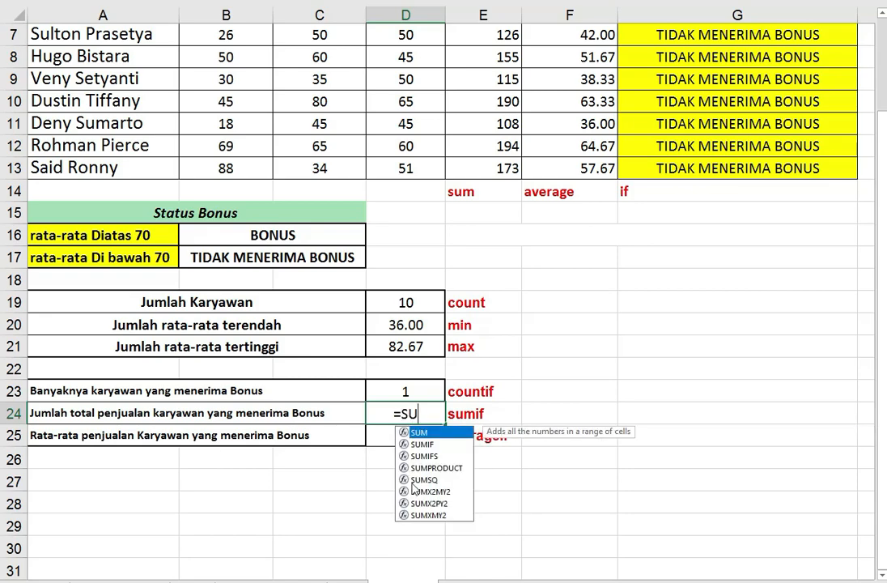
pyautogui.write('MIF(')
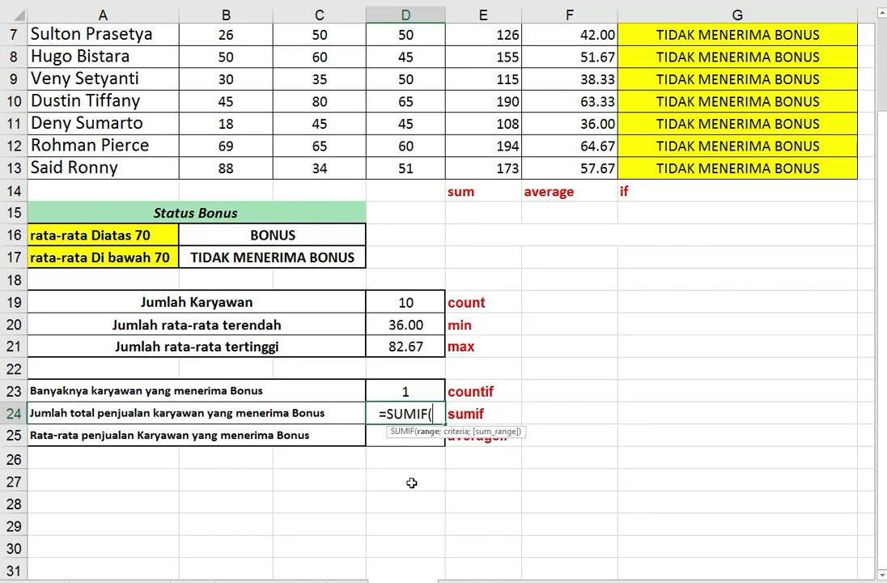
pyautogui.scroll(2, 453, 413)
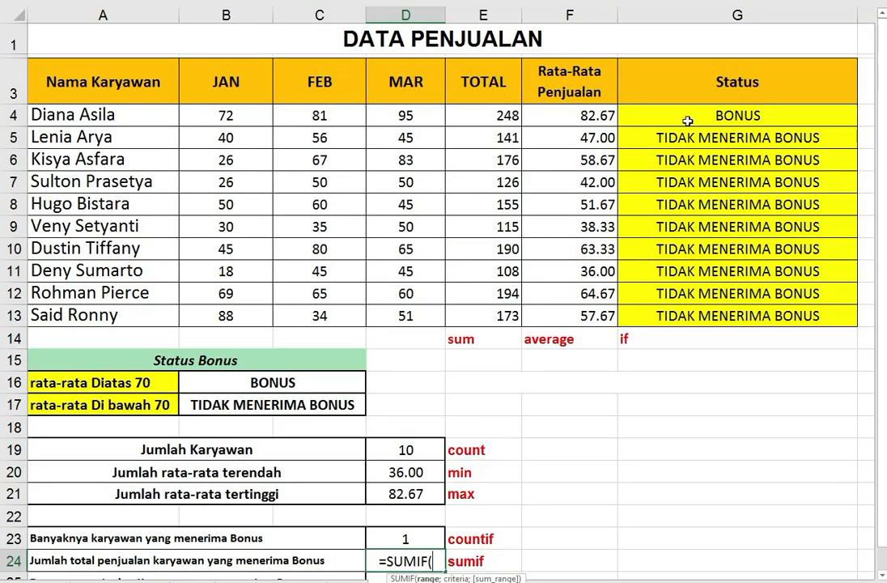
pyautogui.moveTo(683, 116); pyautogui.dragTo(706, 319)
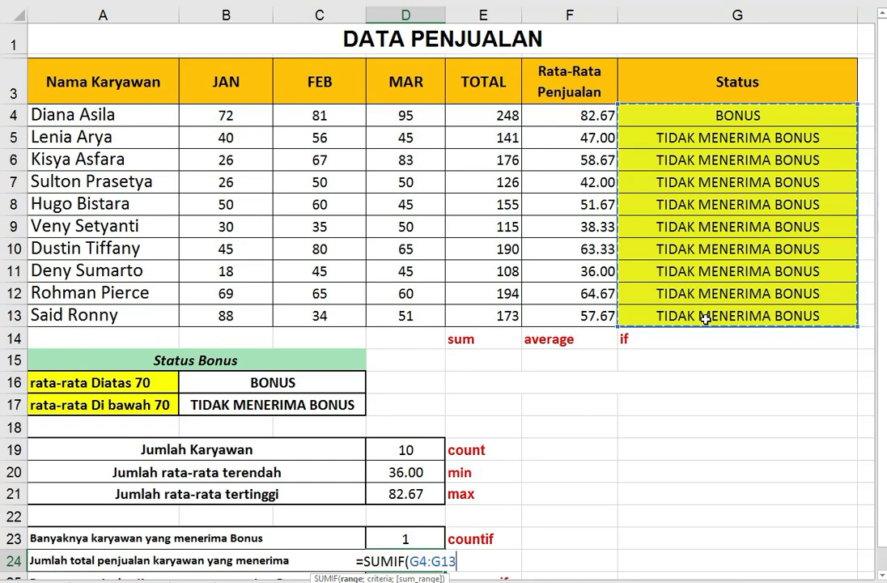
# Complete the SUMIF formula in D24 with the criterion "BONUS" and the sum range E4:E13, and check the result against the total in E4.
pyautogui.write(';"')
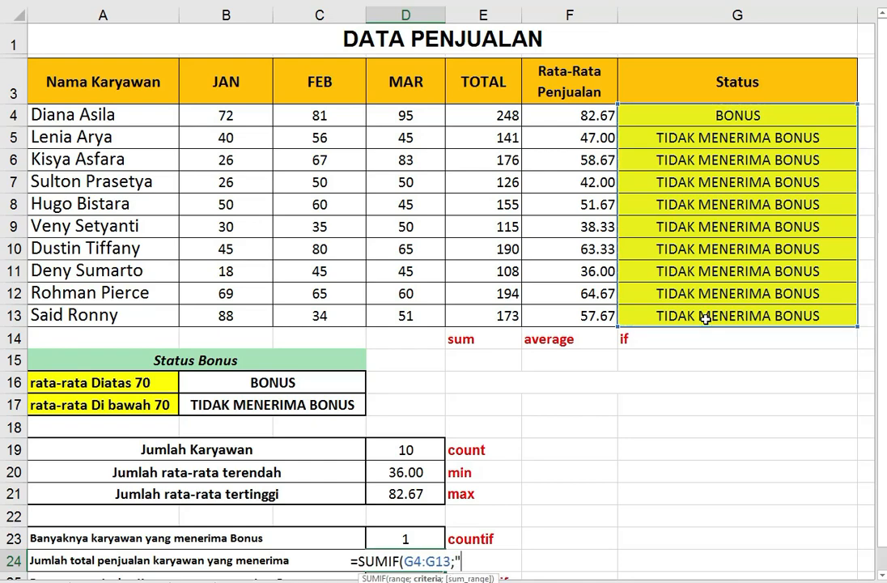
pyautogui.write('BONUS')
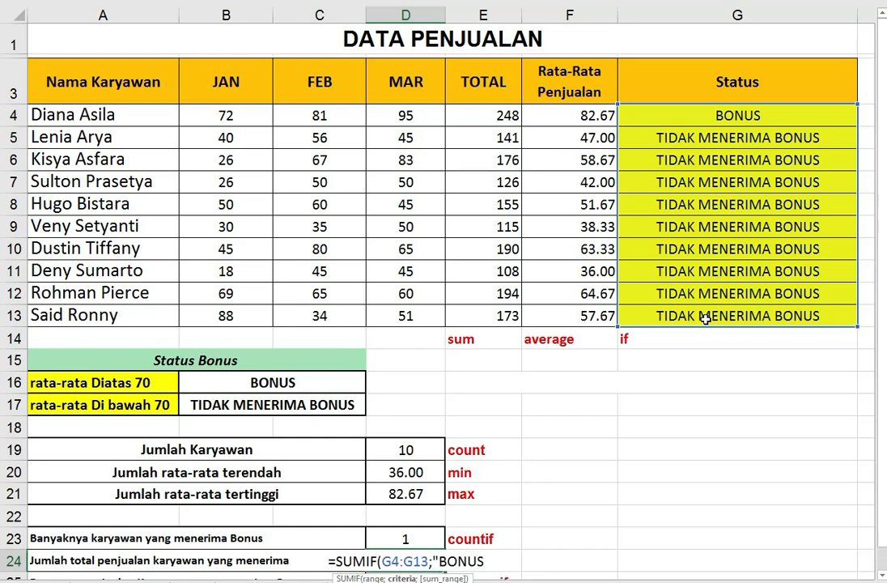
pyautogui.write('";')
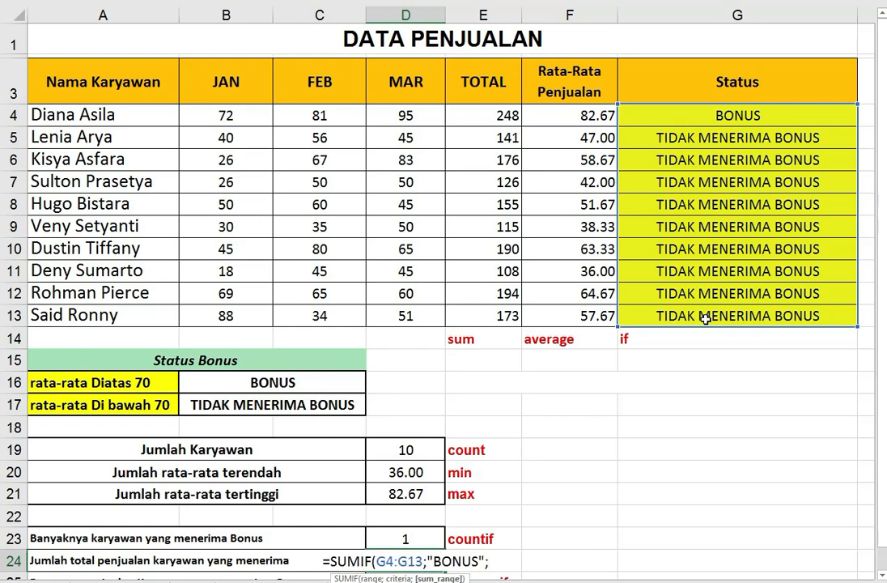
pyautogui.click(500, 118)
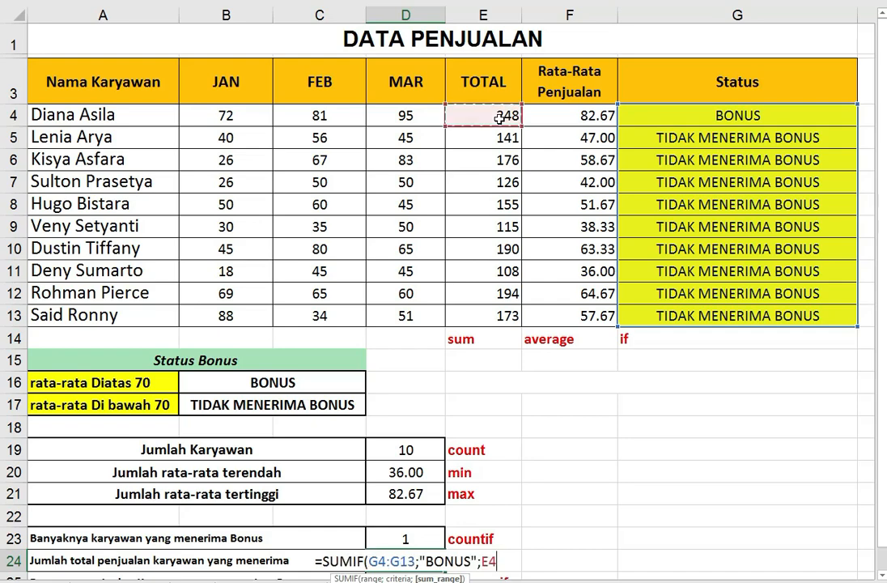
pyautogui.moveTo(500, 118); pyautogui.dragTo(479, 318)
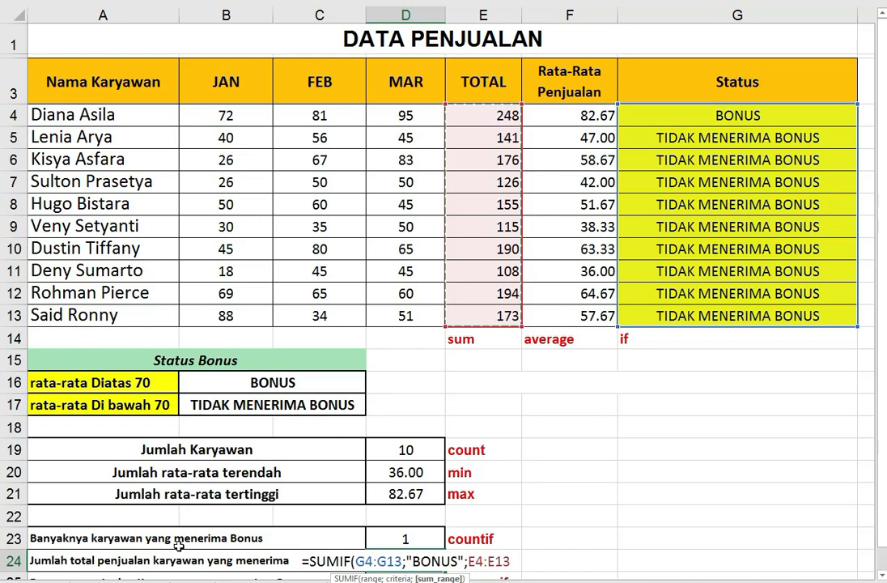
pyautogui.press('Return')
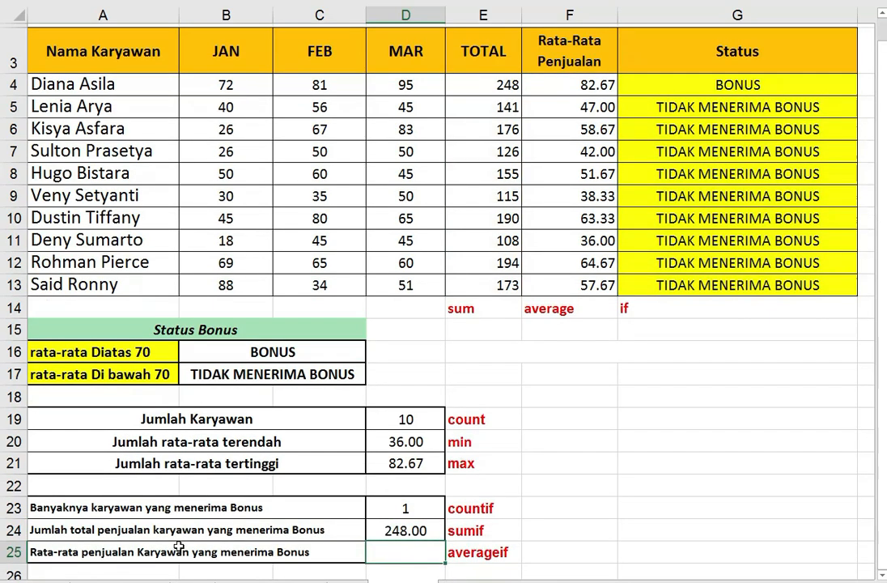
pyautogui.scroll(-2, 430, 507)
pyautogui.scroll(2, 415, 427)
pyautogui.click(474, 85)
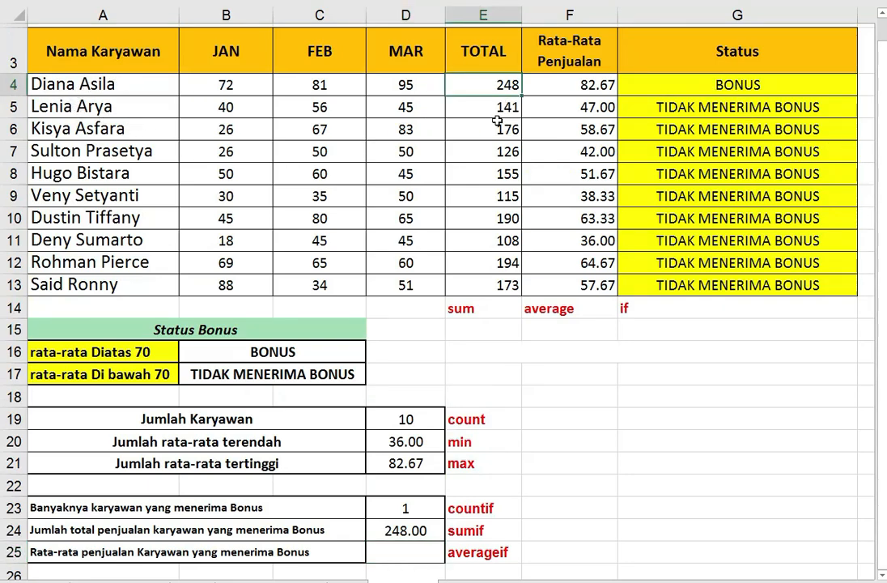
pyautogui.scroll(-1, 512, 172)
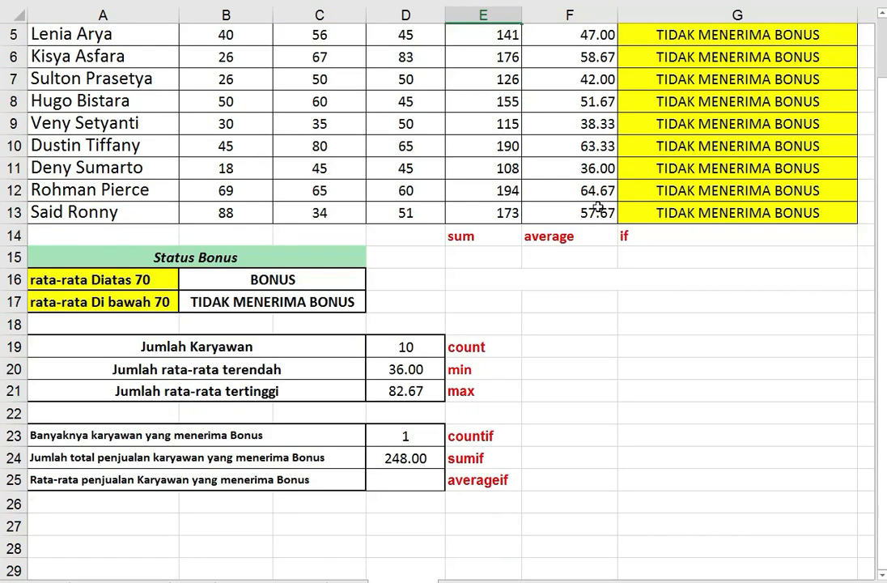
# Begin an AVERAGEIF formula in D25 for Rata-rata penjualan Karyawan yang menerima Bonus, using the statuses in G4:G13 as its range.
pyautogui.click(407, 483)
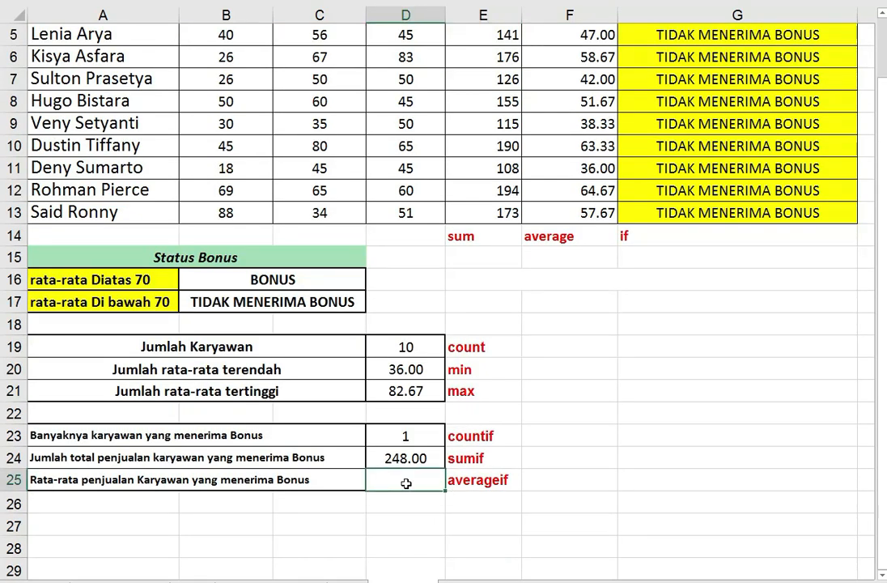
pyautogui.write('=AVERA')
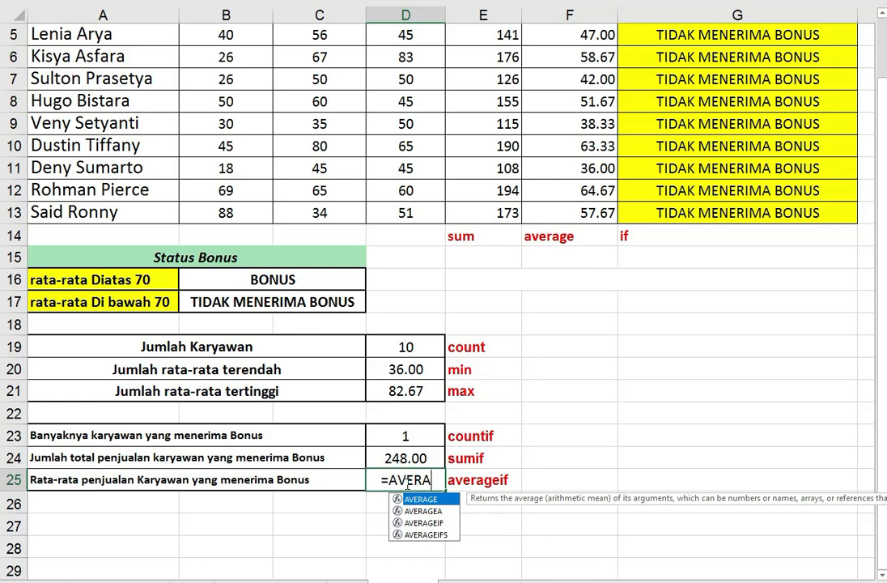
pyautogui.write('GE')
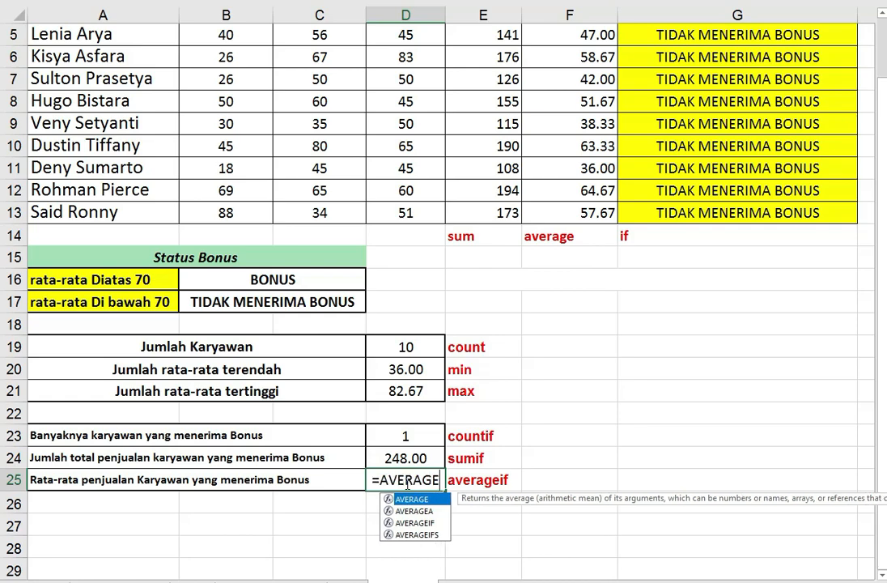
pyautogui.write('IF')
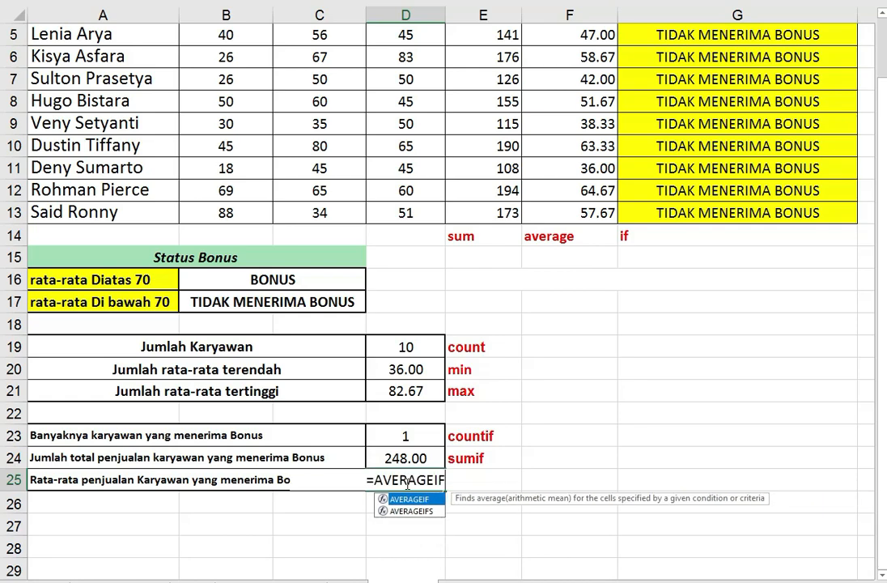
pyautogui.write('(')
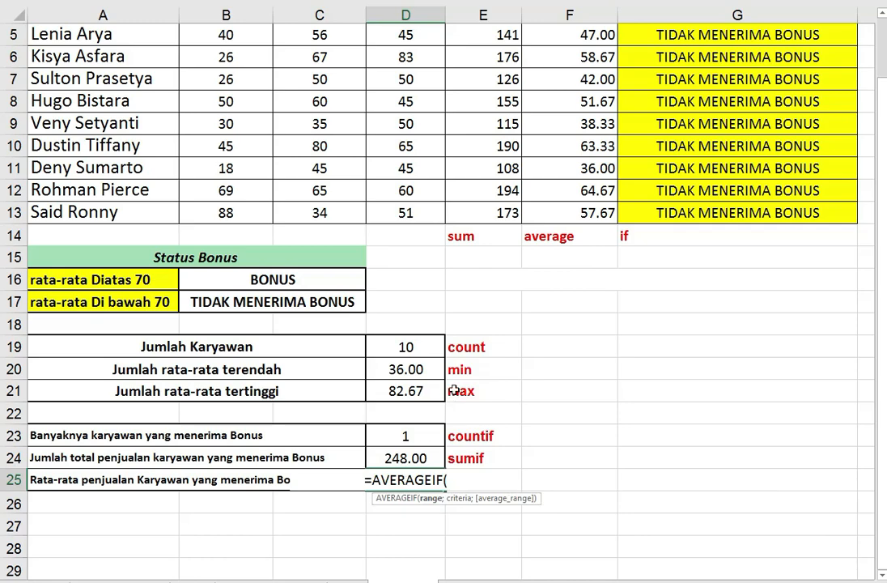
pyautogui.scroll(1, 389, 333)
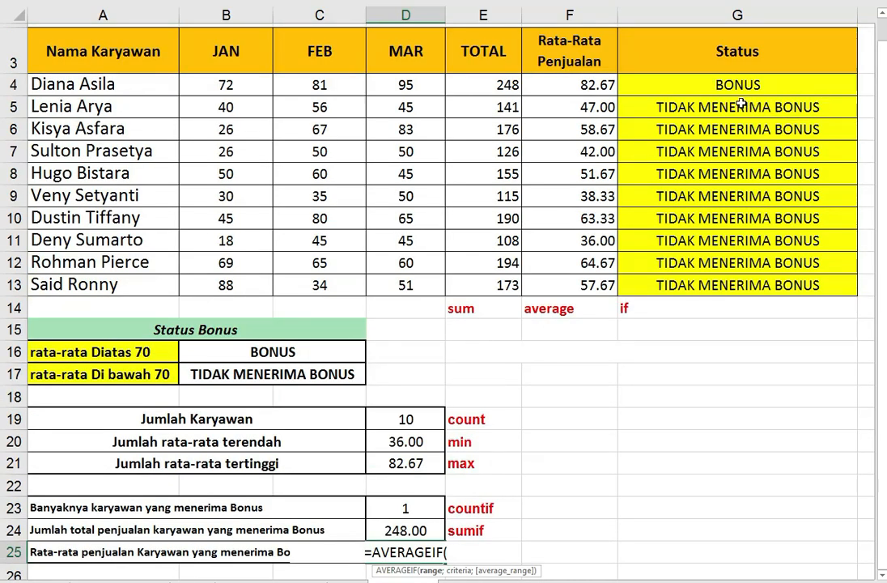
pyautogui.scroll(-1, 613, 484)
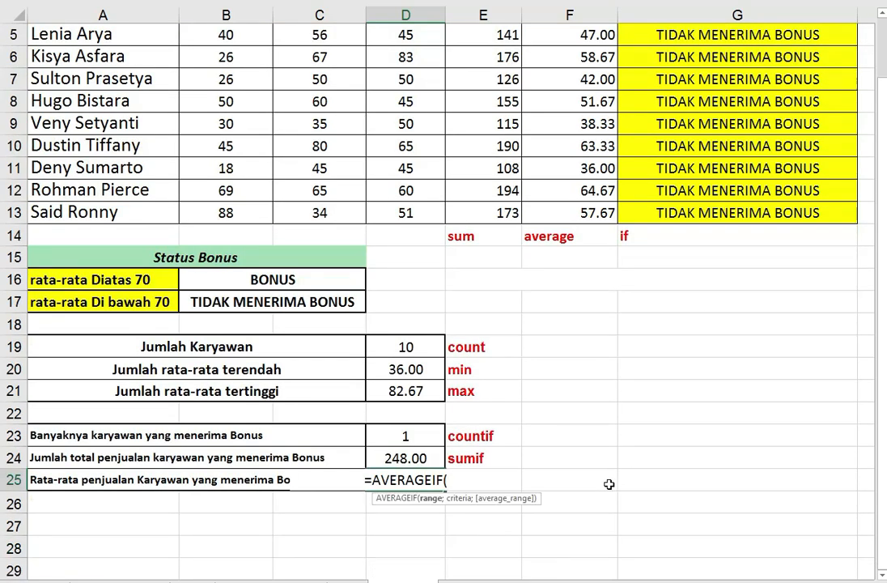
pyautogui.scroll(2, 573, 367)
pyautogui.moveTo(741, 115); pyautogui.dragTo(744, 317)
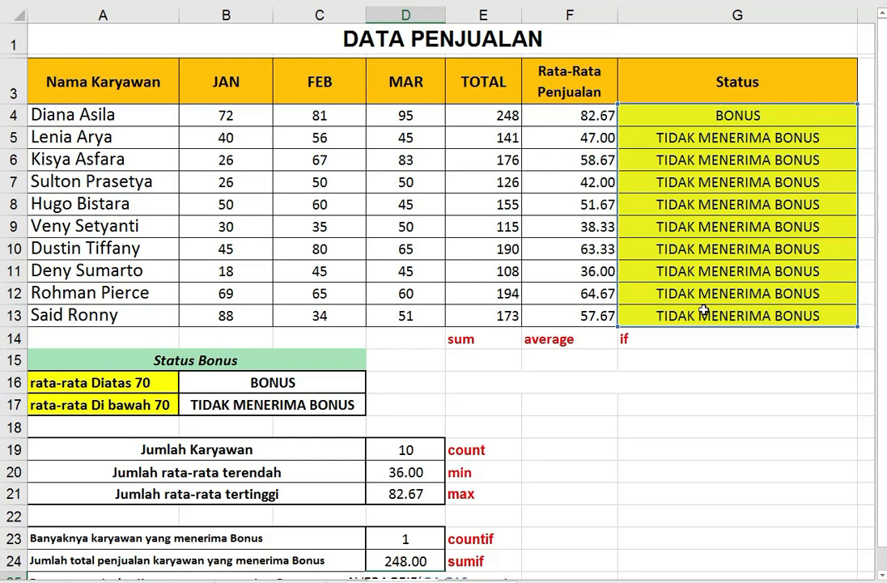
# Add the criterion "BONUS", enclosed in quotation marks, to the AVERAGEIF formula in D25.
pyautogui.scroll(-1, 703, 310)
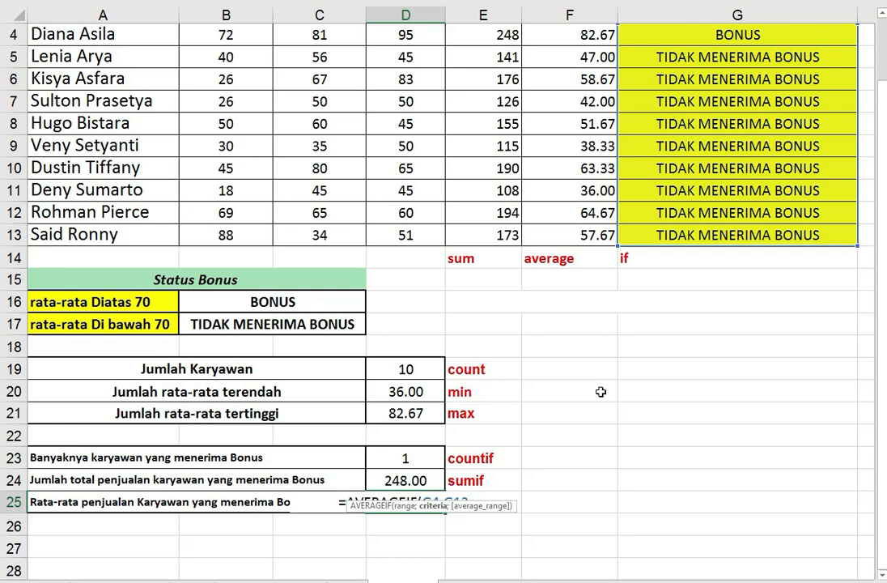
pyautogui.write(';B')
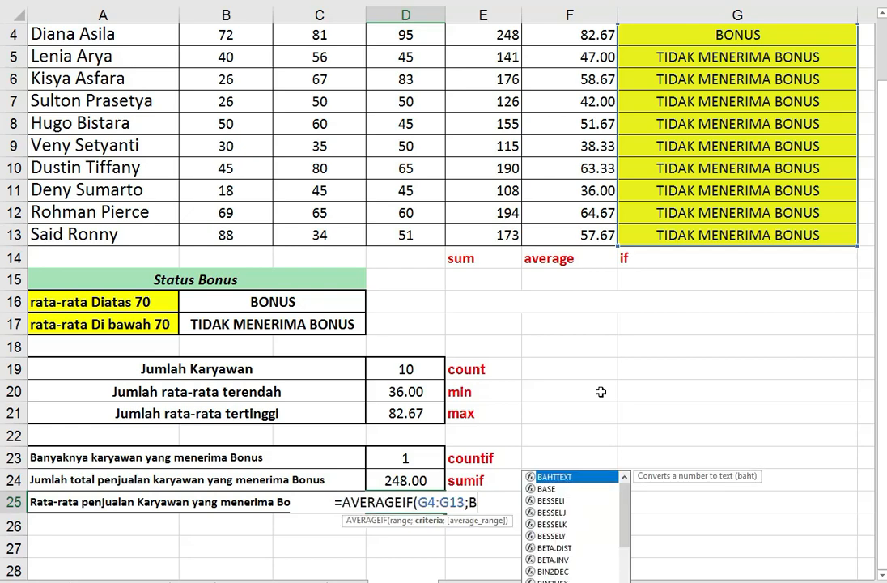
pyautogui.write('ONUS')
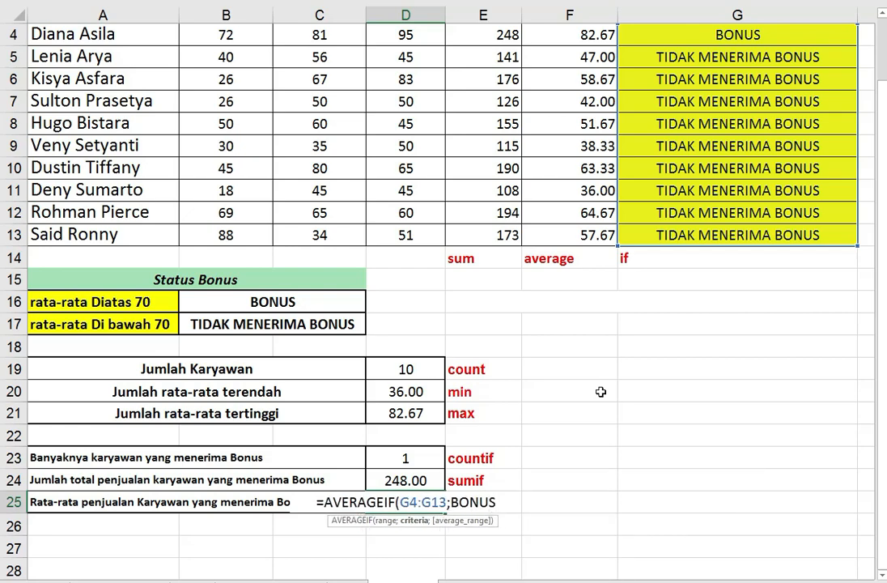
pyautogui.press('BackSpace')
pyautogui.press('BackSpace')
pyautogui.press('BackSpace')
pyautogui.press('BackSpace')
pyautogui.press('BackSpace')
pyautogui.write('"')
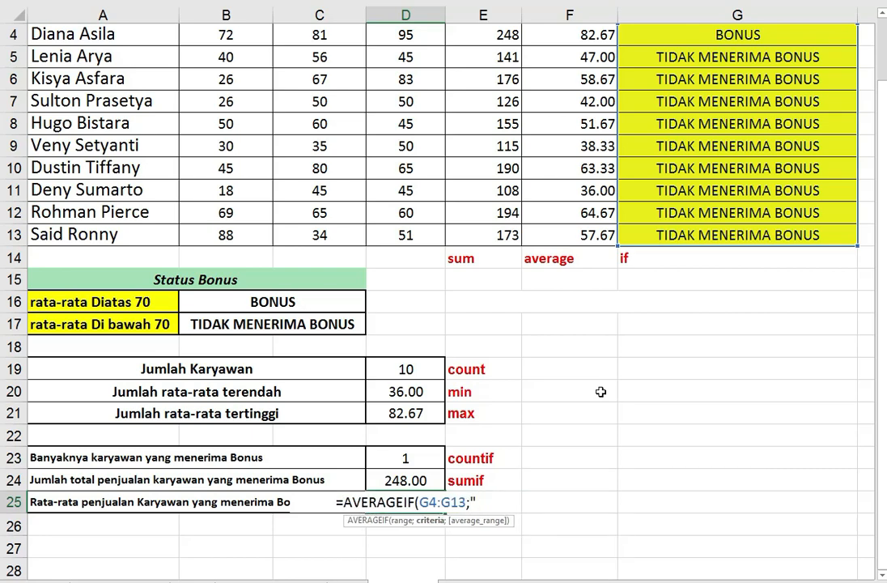
pyautogui.write('BONUS"')
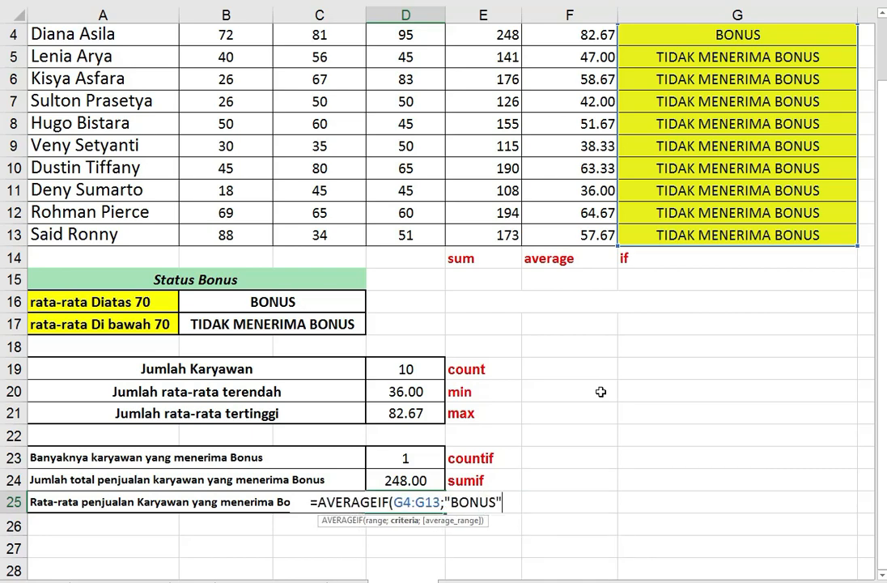
pyautogui.write(';')
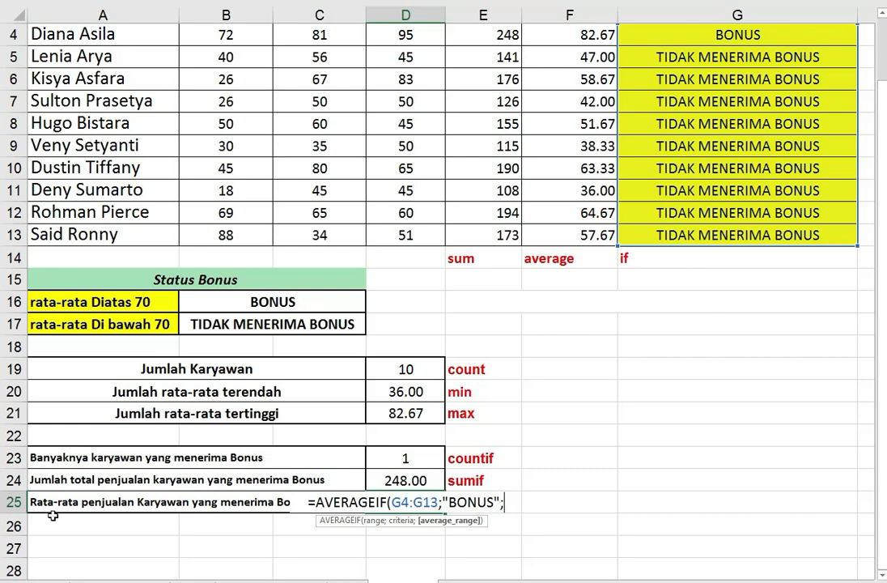
# Complete the AVERAGEIF formula in D25 with the employees' Rata-Rata Penjualan values in column F as the average range, and review the sheet.
pyautogui.scroll(1, 531, 422)
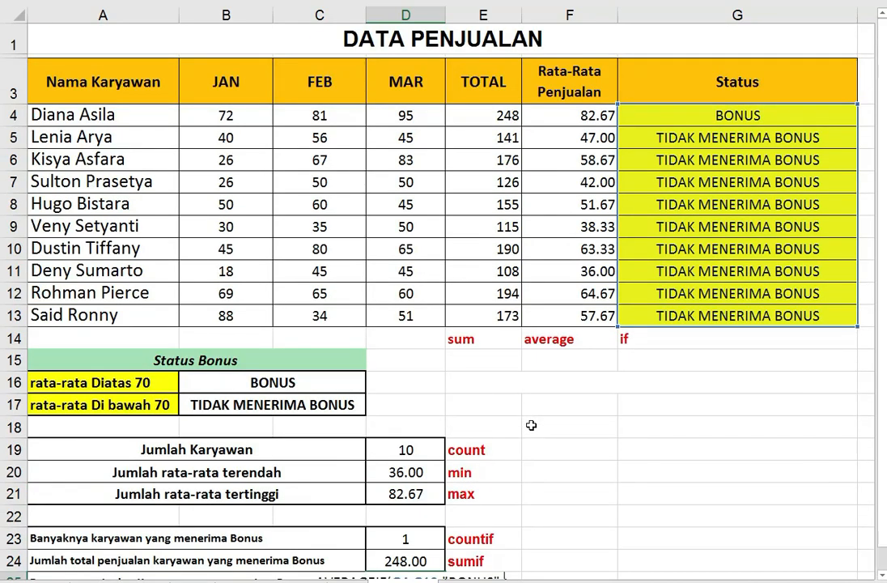
pyautogui.scroll(-1, 535, 416)
pyautogui.scroll(1, 535, 416)
pyautogui.moveTo(579, 111); pyautogui.dragTo(587, 332)
pyautogui.press('Return')
pyautogui.scroll(-1, 609, 303)
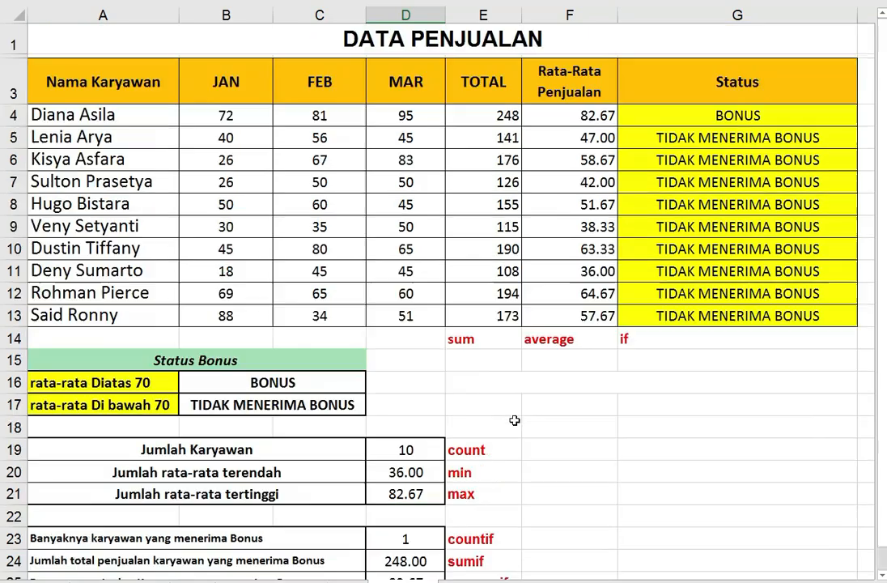
pyautogui.scroll(1, 513, 423)
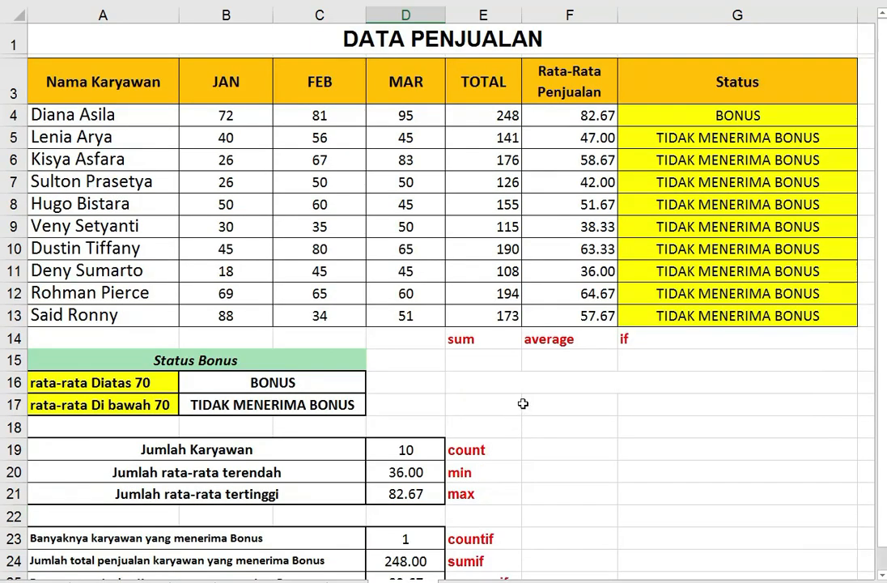
pyautogui.click(424, 257)
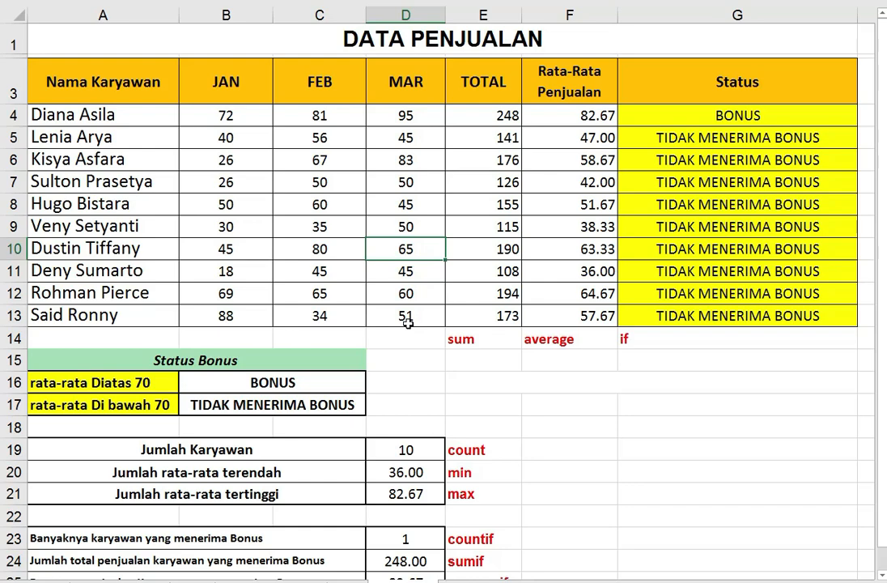
# Set the MAR sales value in D10 to 90 to test the sheet's formulas.
pyautogui.write('90')
pyautogui.press('Return')
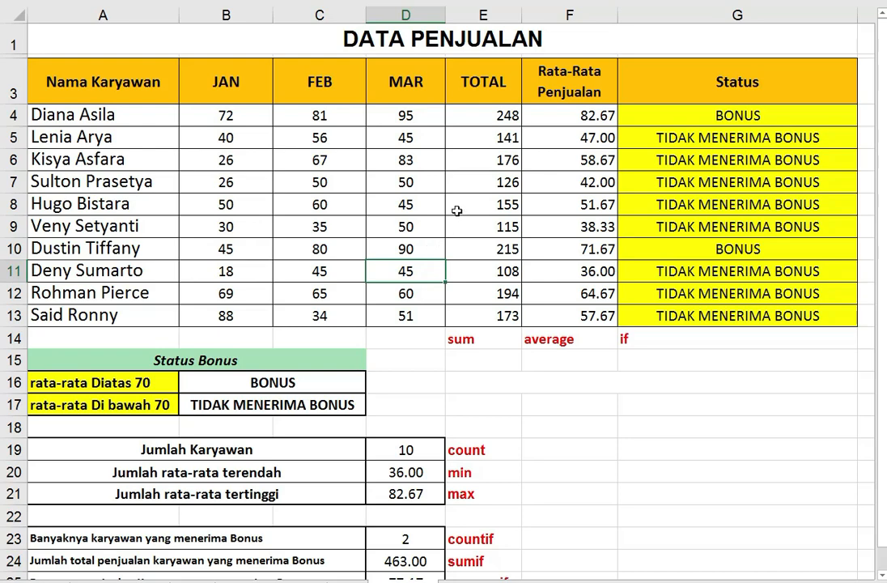
pyautogui.click(401, 252)
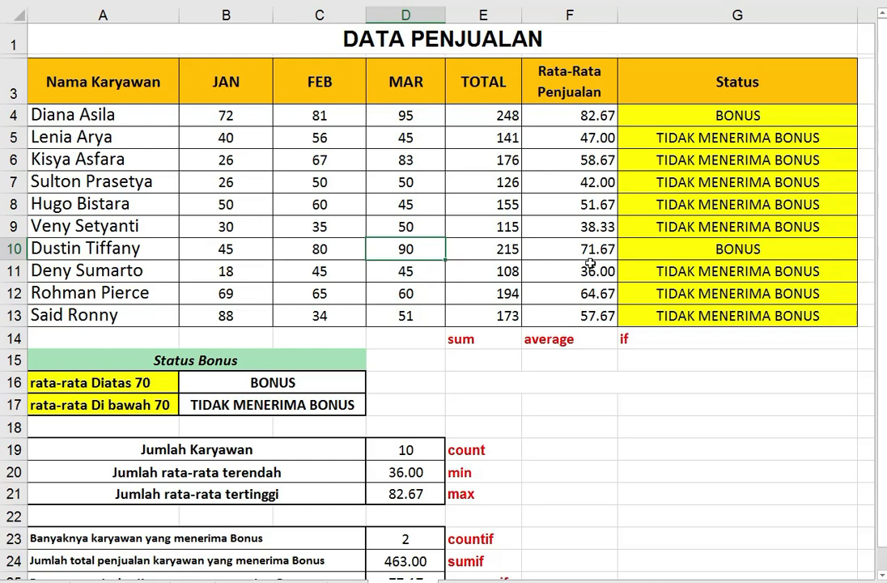
# Compare the COUNTIF, SUMIF and AVERAGEIF results in D23:D25 with the totals, averages and statuses of the employees in rows 4 and 10.
pyautogui.scroll(-1, 595, 259)
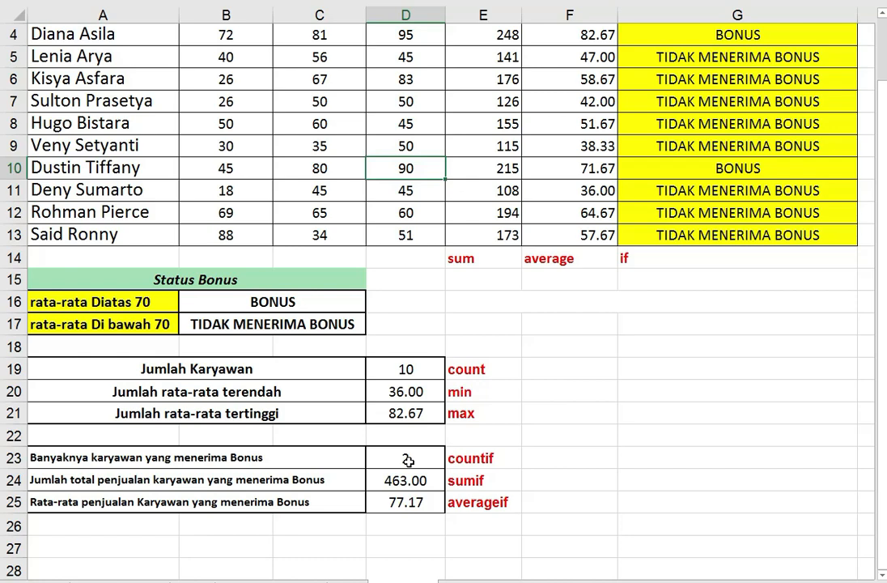
pyautogui.scroll(1, 408, 460)
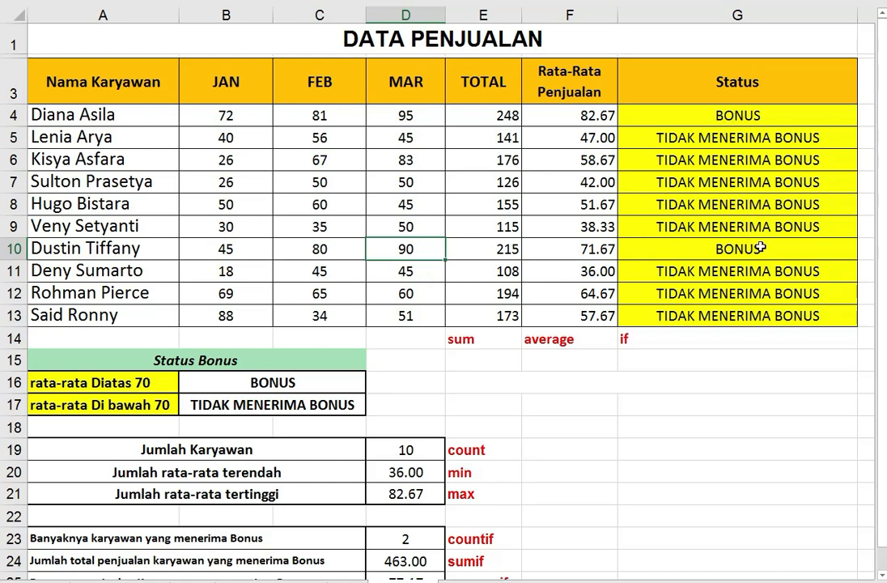
pyautogui.scroll(-2, 737, 231)
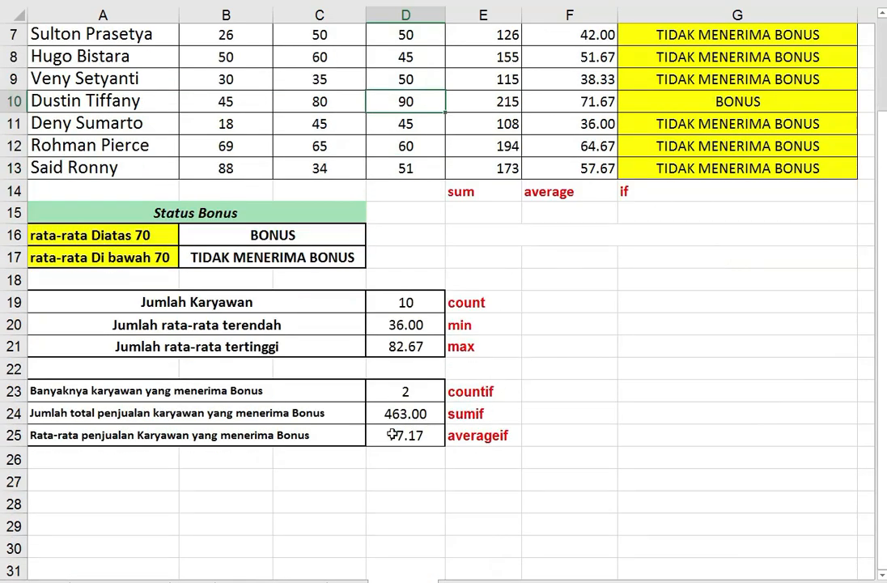
pyautogui.scroll(2, 448, 419)
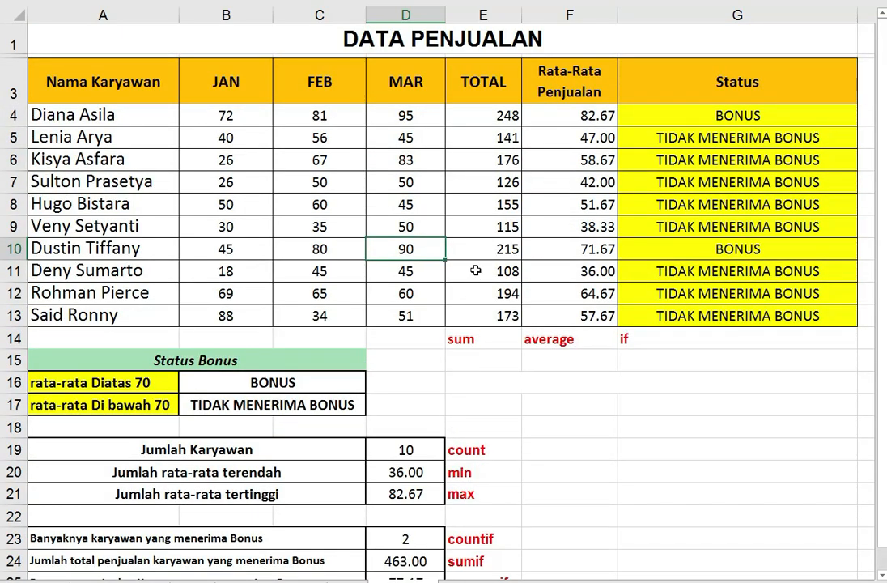
pyautogui.scroll(-1, 476, 270)
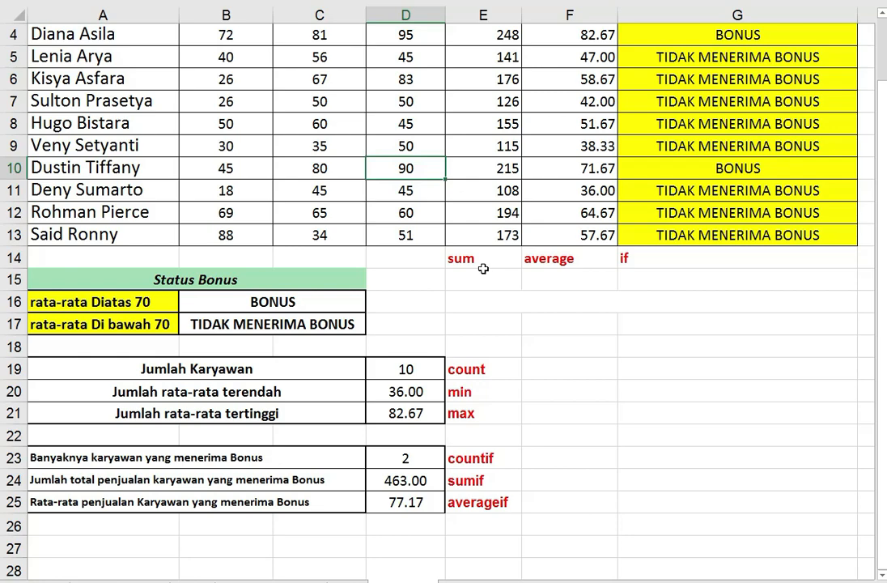
pyautogui.scroll(1, 484, 269)
pyautogui.click(503, 115)
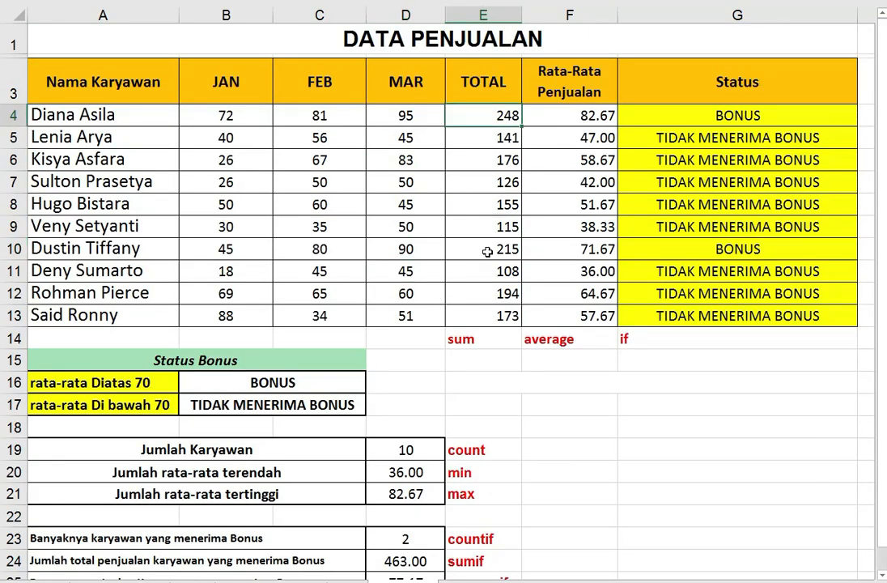
pyautogui.click(488, 250)
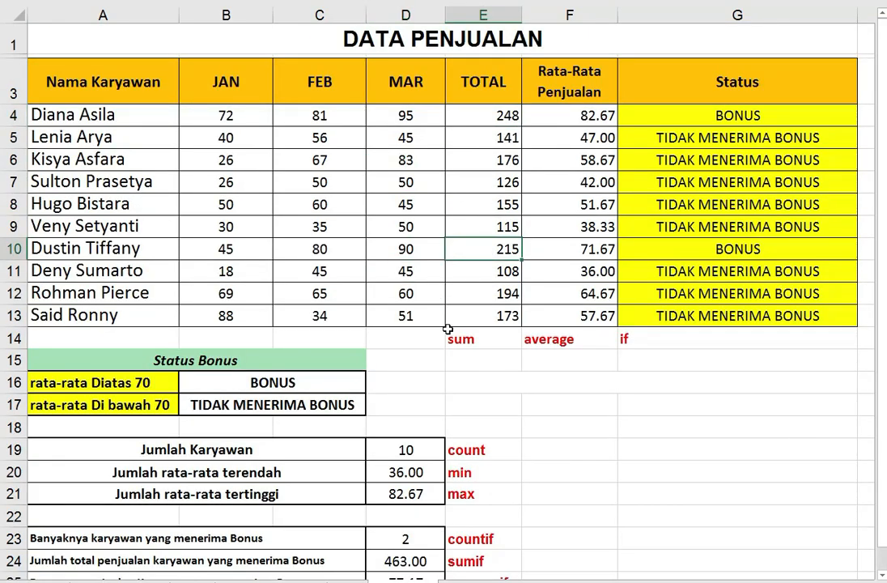
pyautogui.scroll(-1, 448, 328)
pyautogui.click(437, 499)
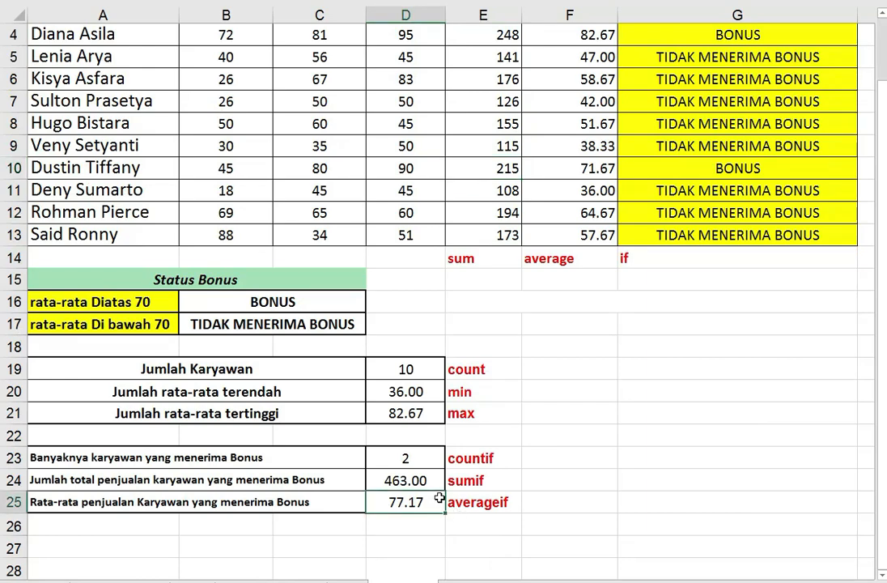
pyautogui.scroll(1, 438, 498)
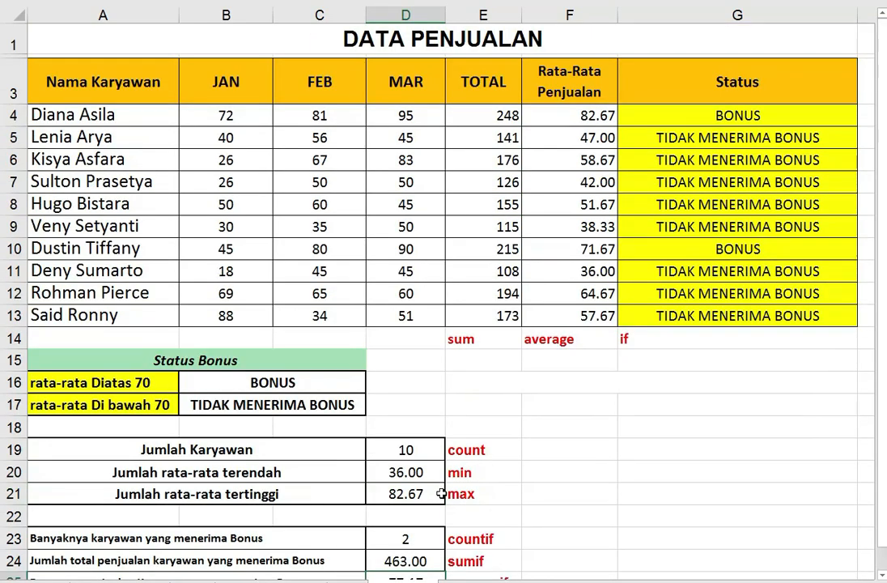